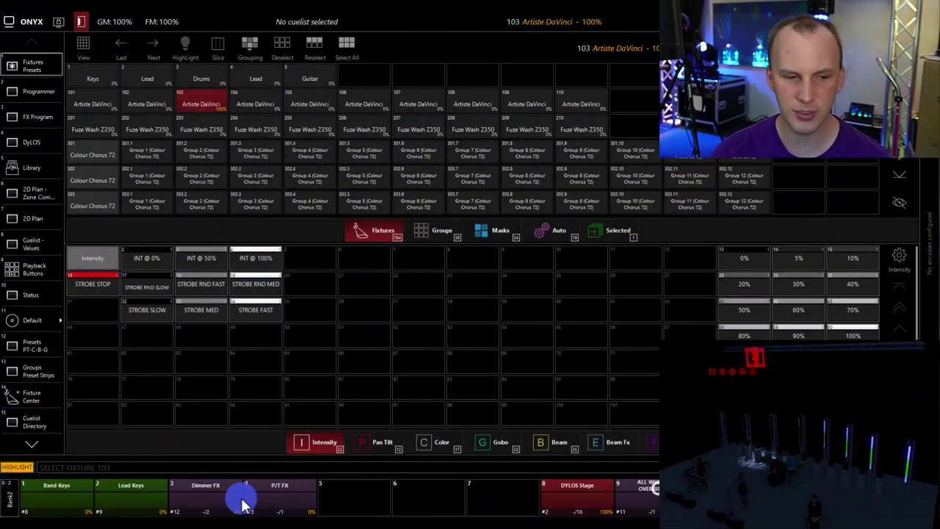
# Switch the playback faders to bank 4 and clear the Highlight mode and fixture 103 selection
pyautogui.moveTo(438, 493); pyautogui.dragTo(87, 499)
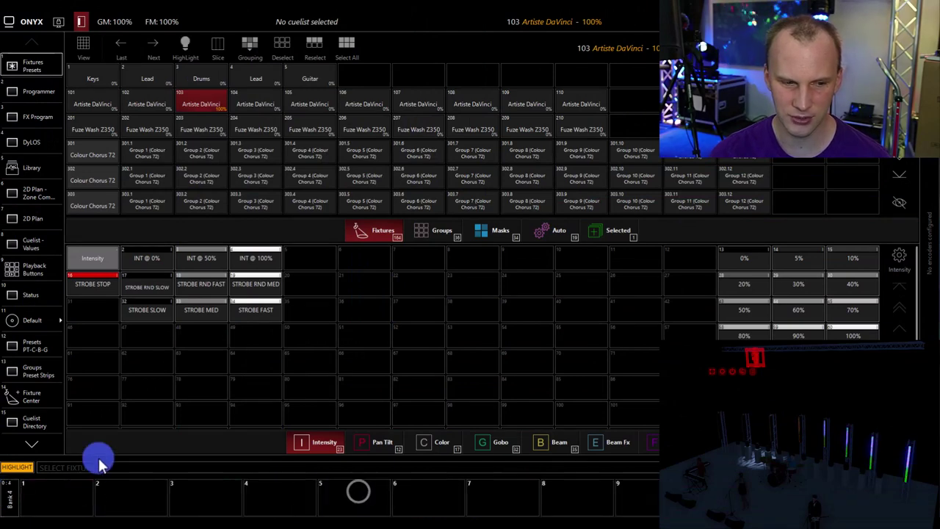
pyautogui.click(186, 45)
pyautogui.click(189, 99)
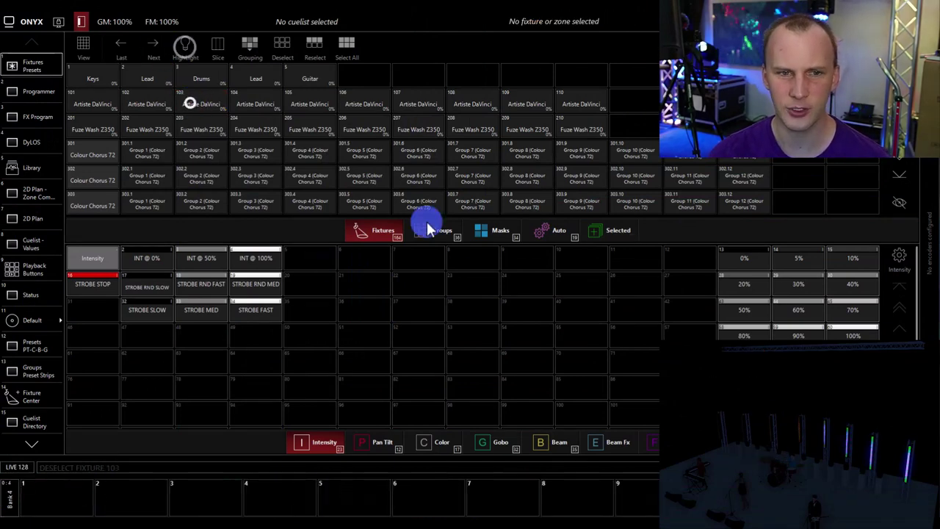
# Select the Ariste Davinci fixture group with Highlight off and set its intensity output to full
pyautogui.click(439, 230)
pyautogui.click(97, 78)
pyautogui.click(191, 48)
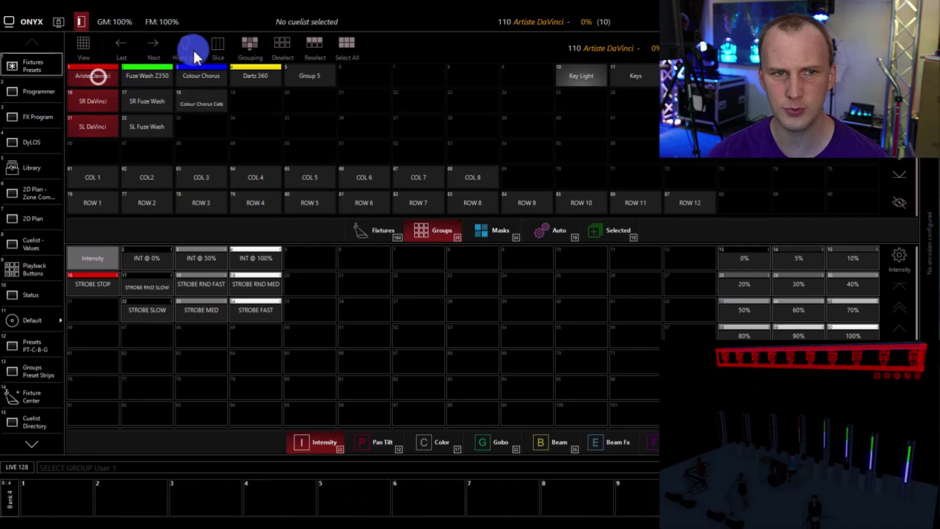
pyautogui.click(191, 49)
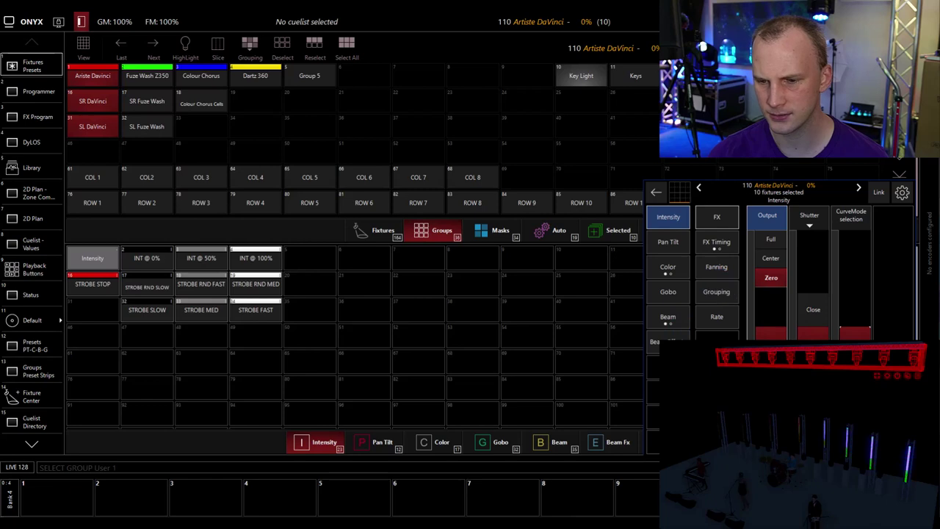
pyautogui.click(771, 239)
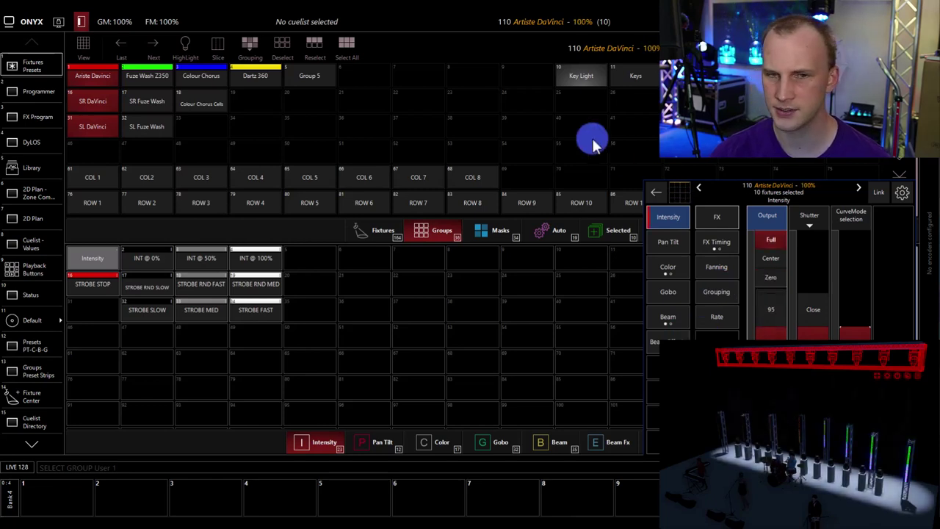
# Turn Highlight on and back off for the selected Ariste Davinci group
pyautogui.click(185, 44)
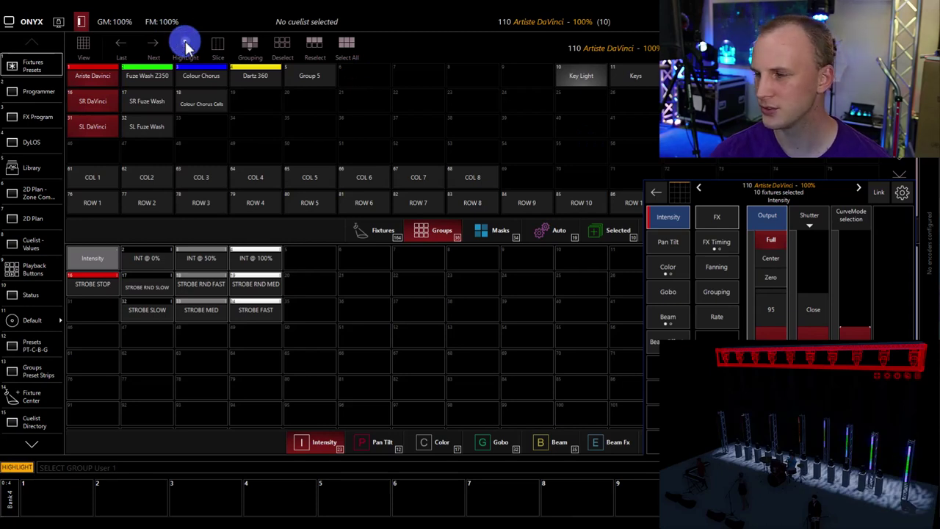
pyautogui.click(185, 44)
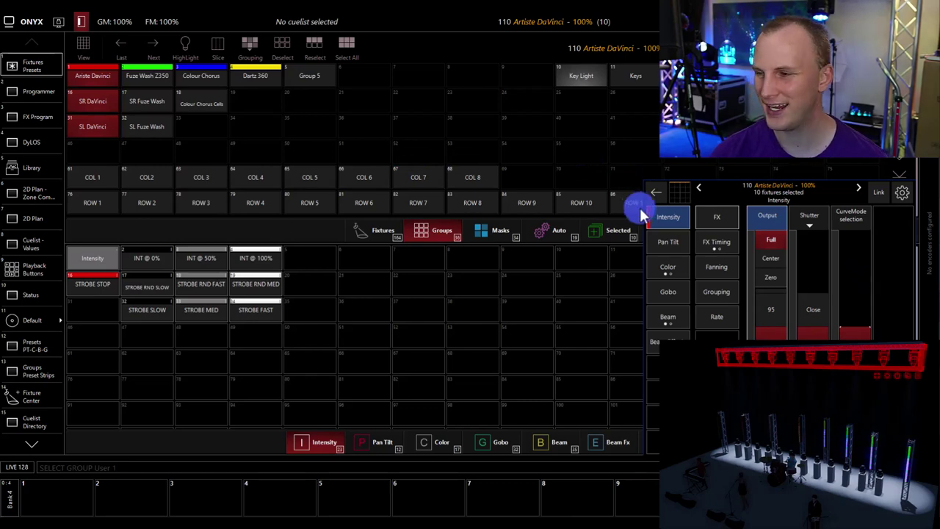
pyautogui.click(357, 268)
pyautogui.click(391, 225)
pyautogui.click(447, 230)
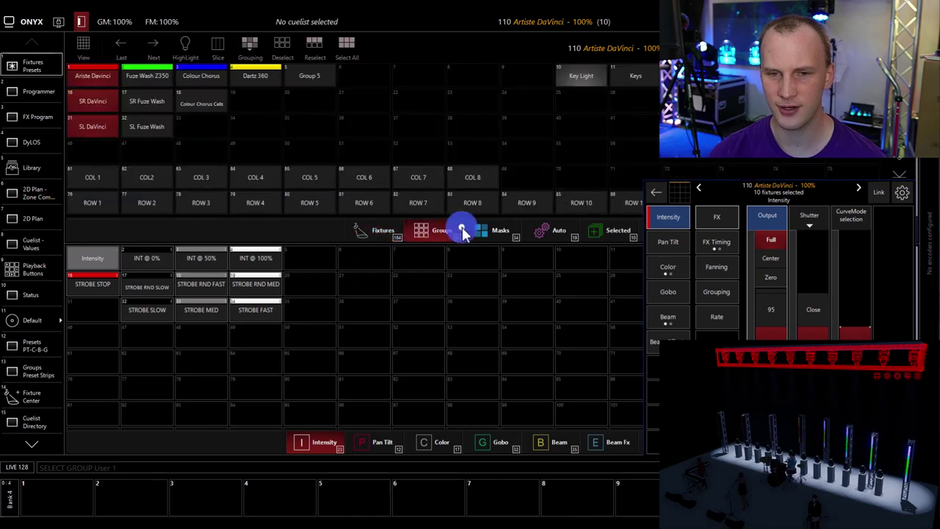
# Apply the LEAD SINGER pan/tilt preset and the MIXED RED color preset to the selected group
pyautogui.click(368, 444)
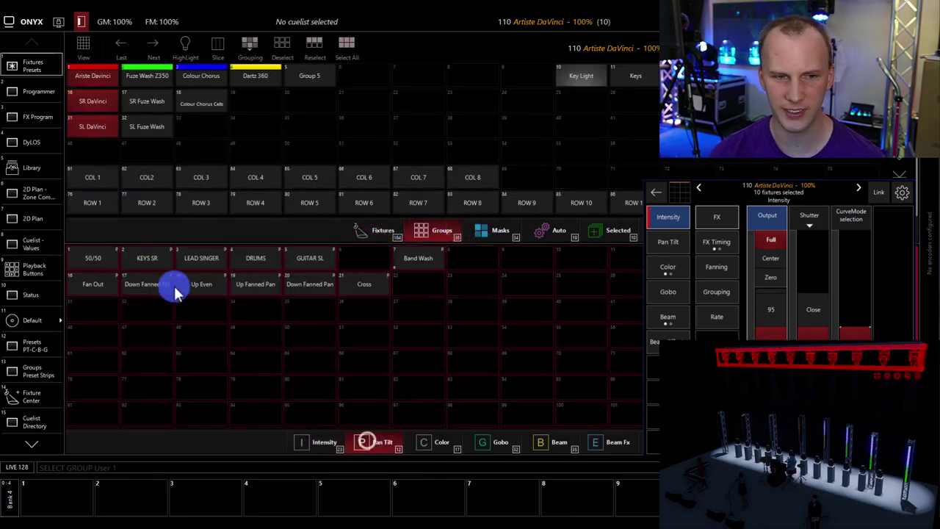
pyautogui.click(212, 256)
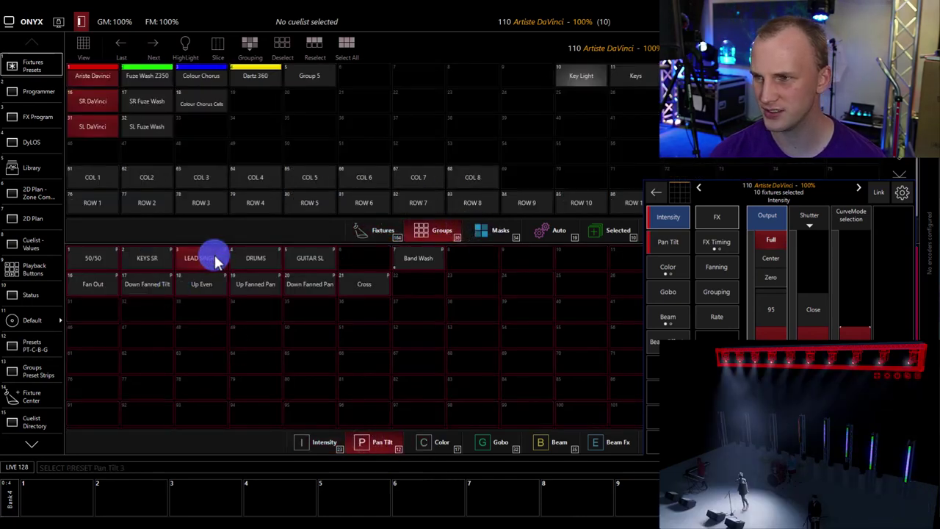
pyautogui.click(445, 441)
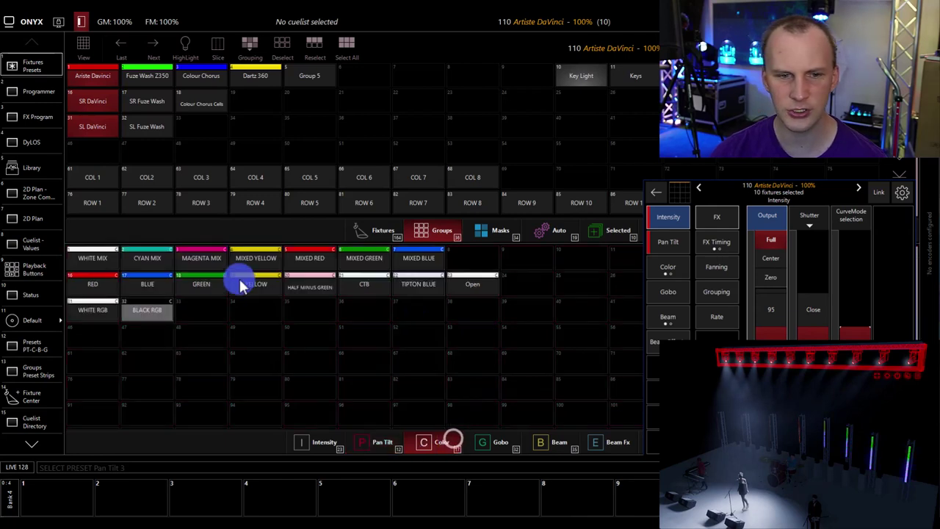
pyautogui.click(301, 262)
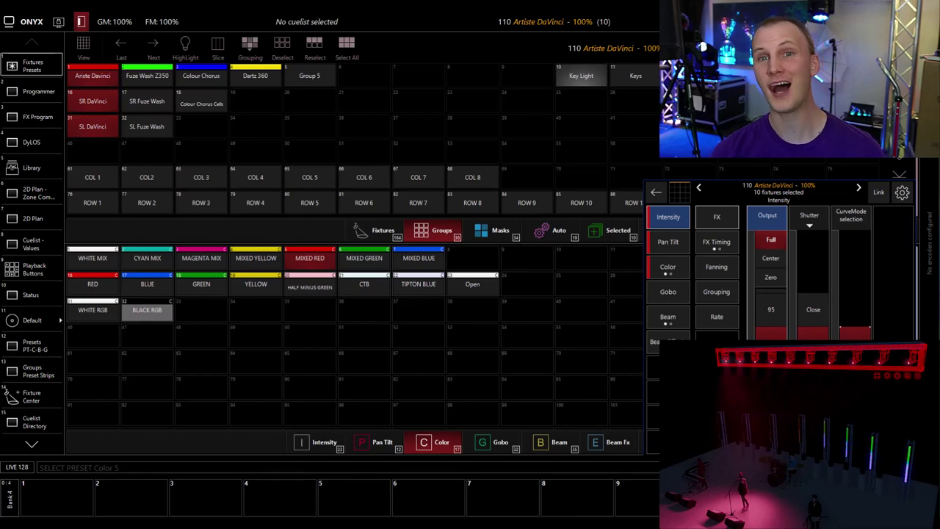
# Record the look as a cuelist named "No MIB" on playback fader 1 of bank 4 and clear the programmer
pyautogui.click(653, 381)
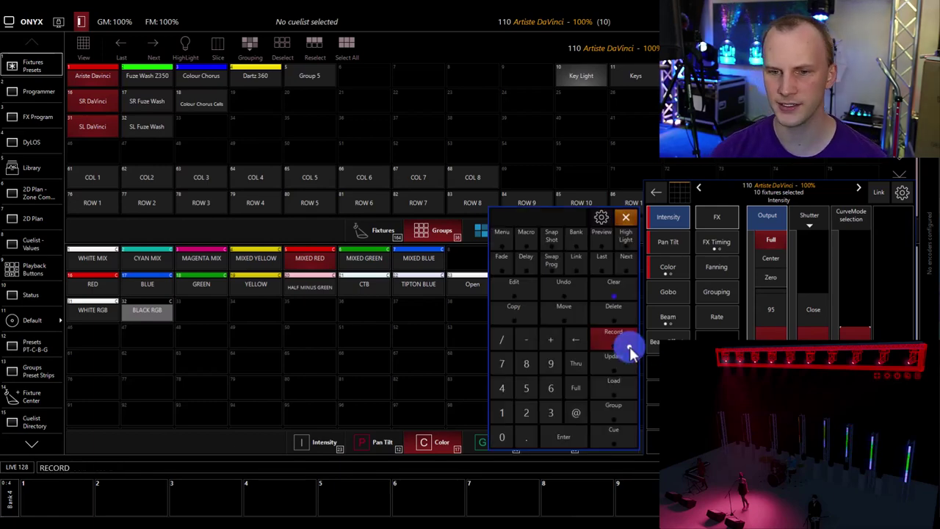
pyautogui.click(34, 500)
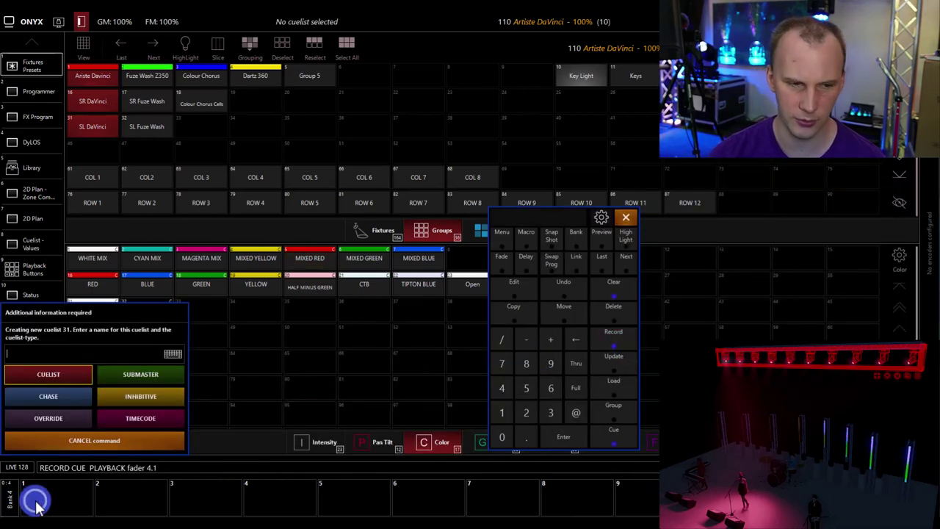
pyautogui.write('No MIB')
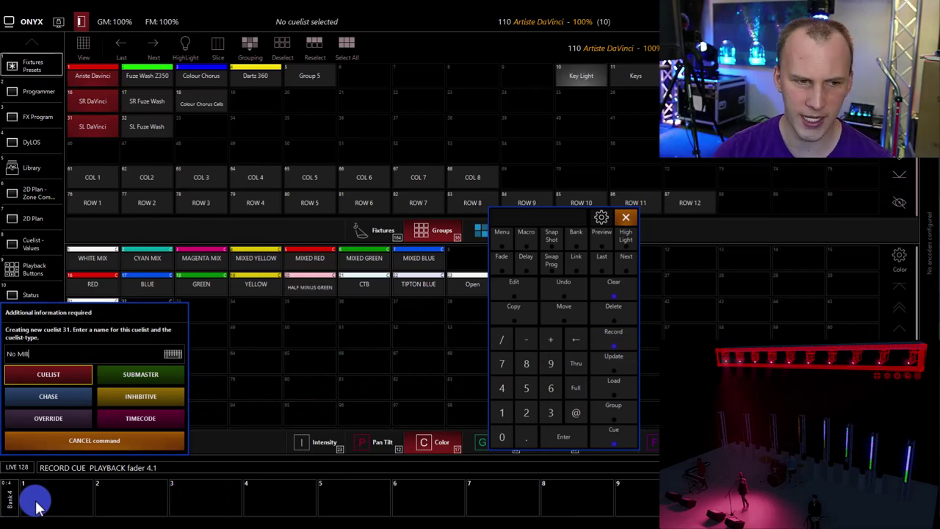
pyautogui.press('Return')
pyautogui.click(617, 281)
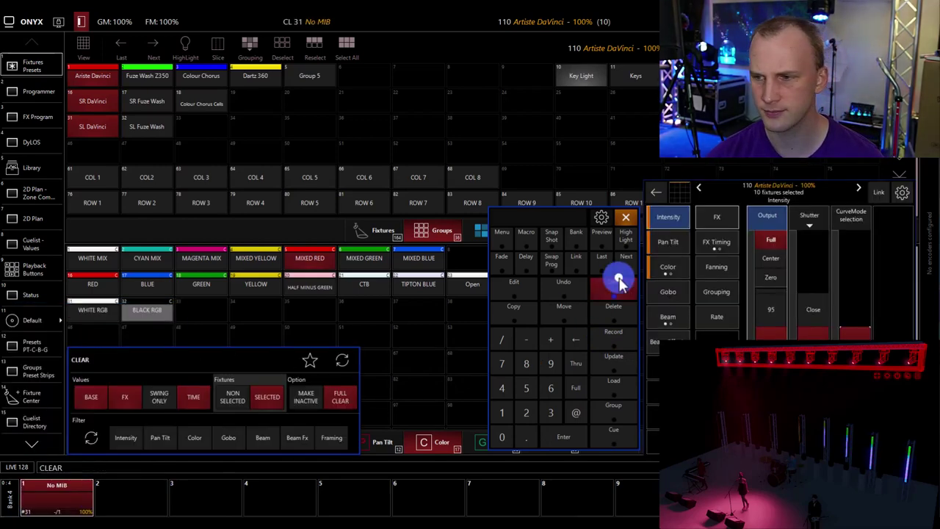
# Play the No MIB cuelist to watch its lights come up, and release it
pyautogui.click(64, 495)
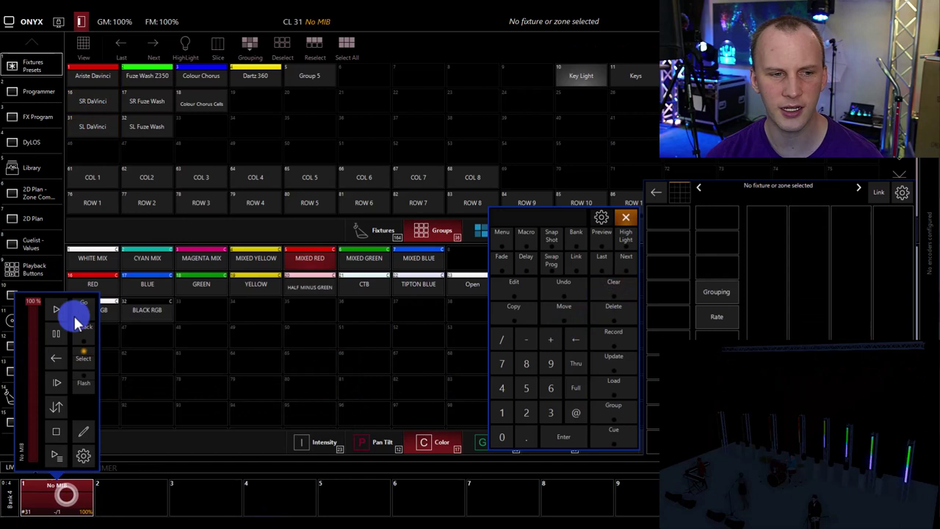
pyautogui.click(57, 313)
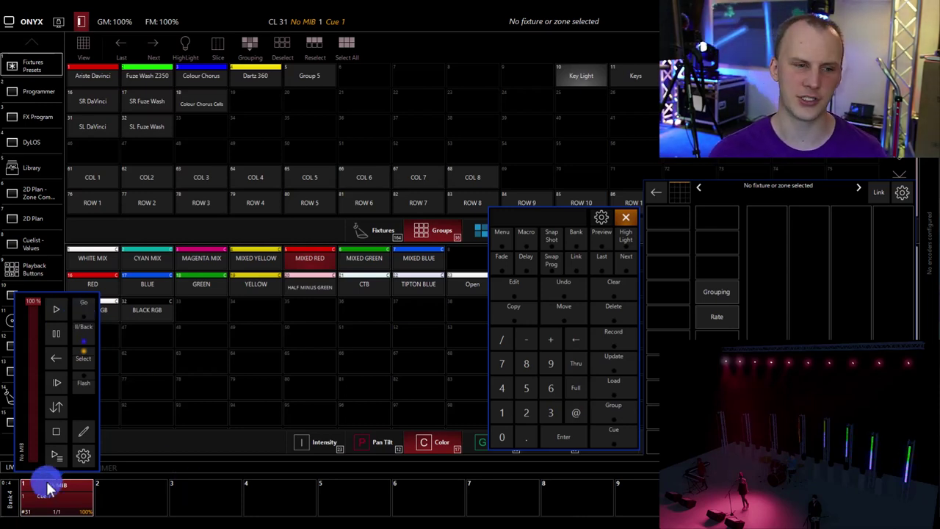
pyautogui.click(56, 431)
pyautogui.click(198, 380)
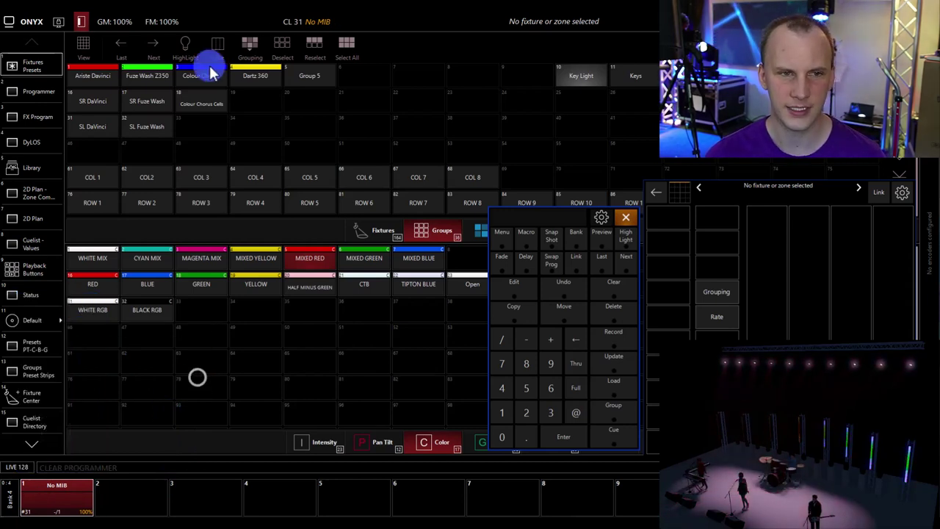
# Reselect the Ariste Davinci group and bring its intensity output to full
pyautogui.click(102, 71)
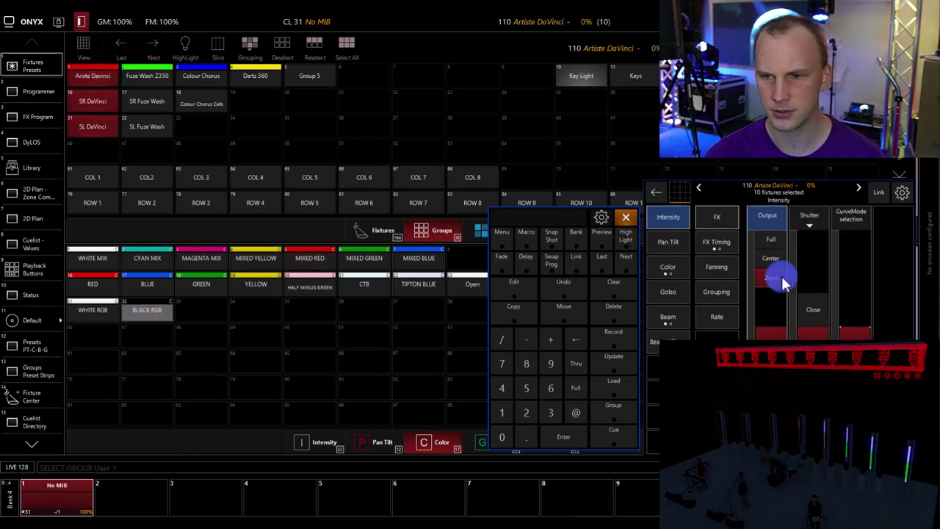
pyautogui.click(768, 238)
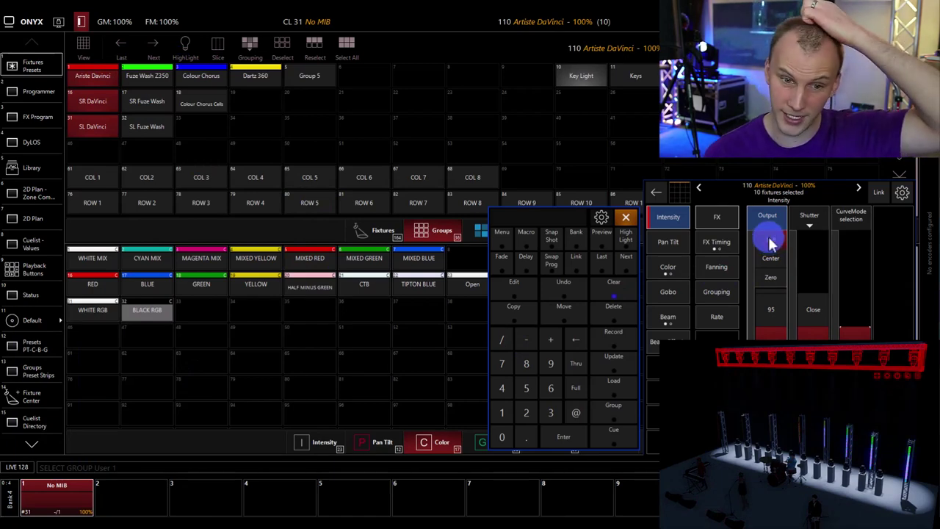
# Try the RED, BLUE and MIXED RED color presets on the selected group to compare the color changes
pyautogui.click(93, 287)
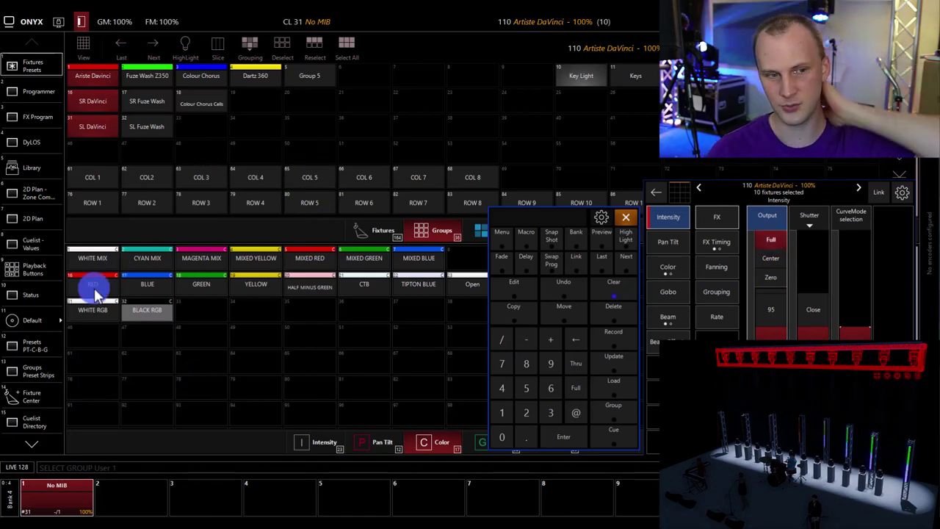
pyautogui.click(144, 287)
pyautogui.click(82, 286)
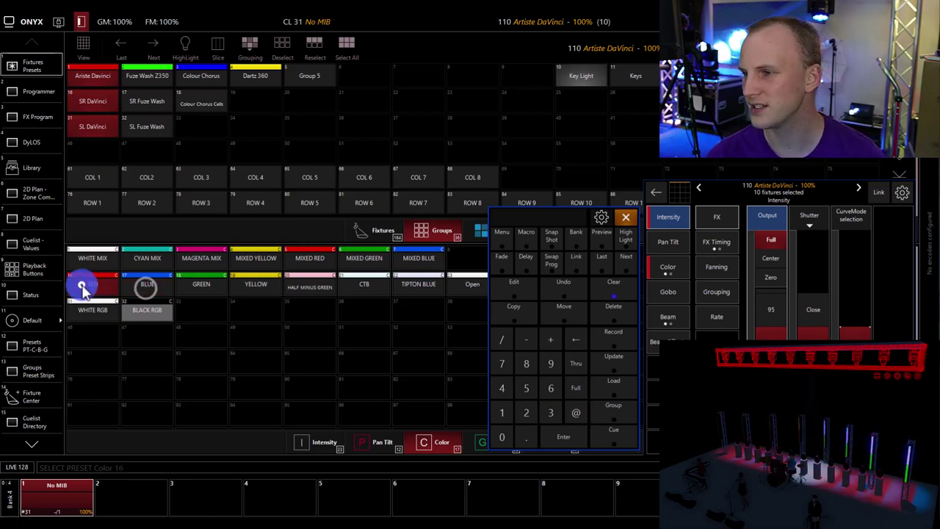
pyautogui.click(86, 279)
pyautogui.click(307, 263)
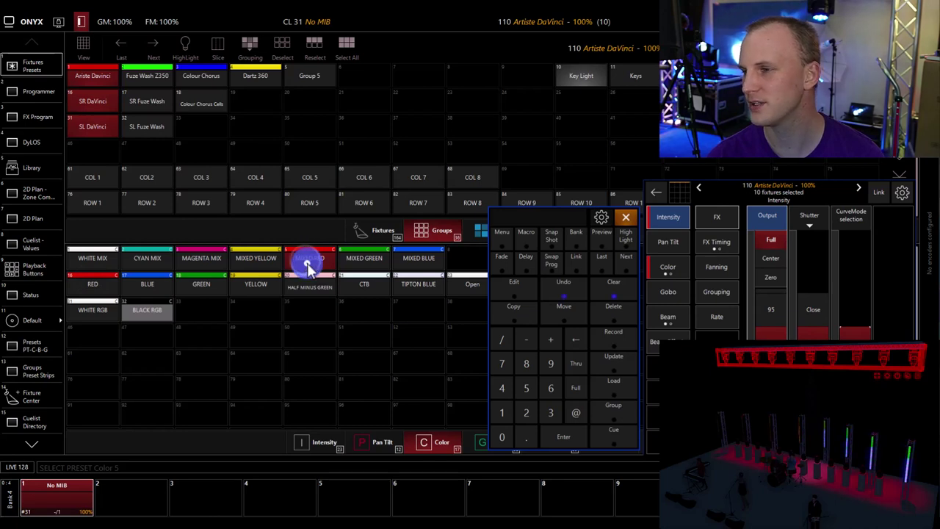
pyautogui.click(99, 286)
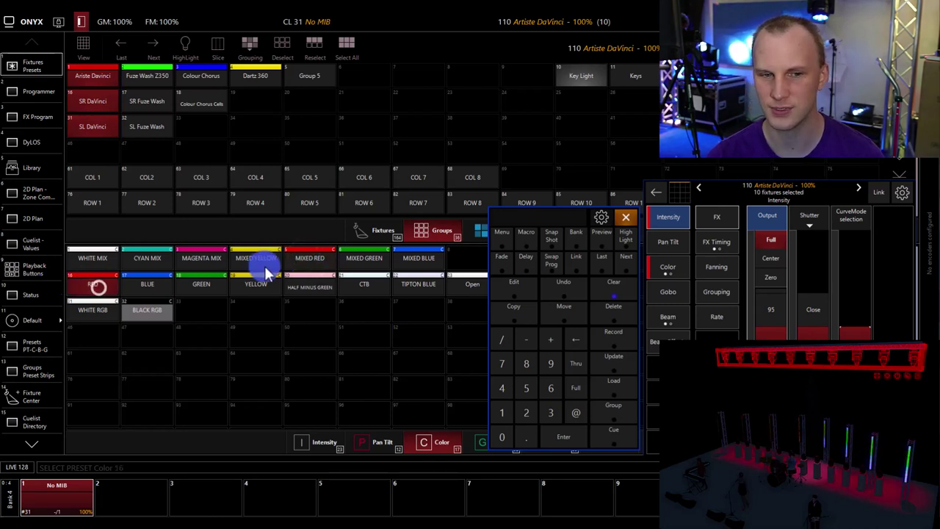
# Give the selected group the MIXED RED color preset and the LEAD SINGER pan/tilt preset
pyautogui.click(301, 263)
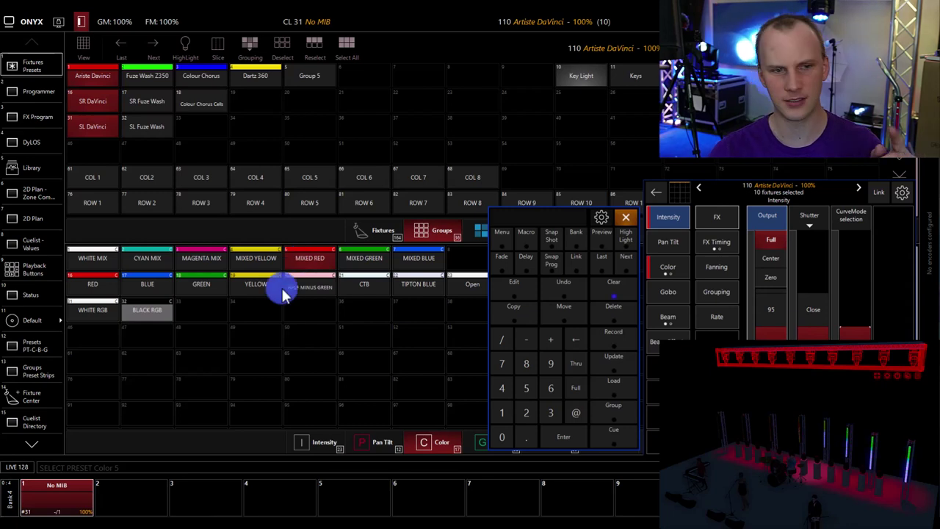
pyautogui.click(376, 434)
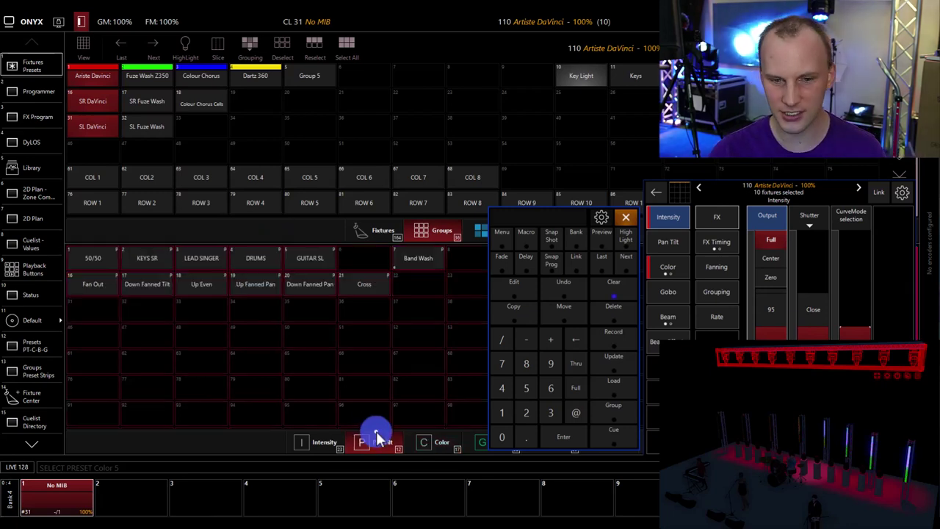
pyautogui.click(200, 257)
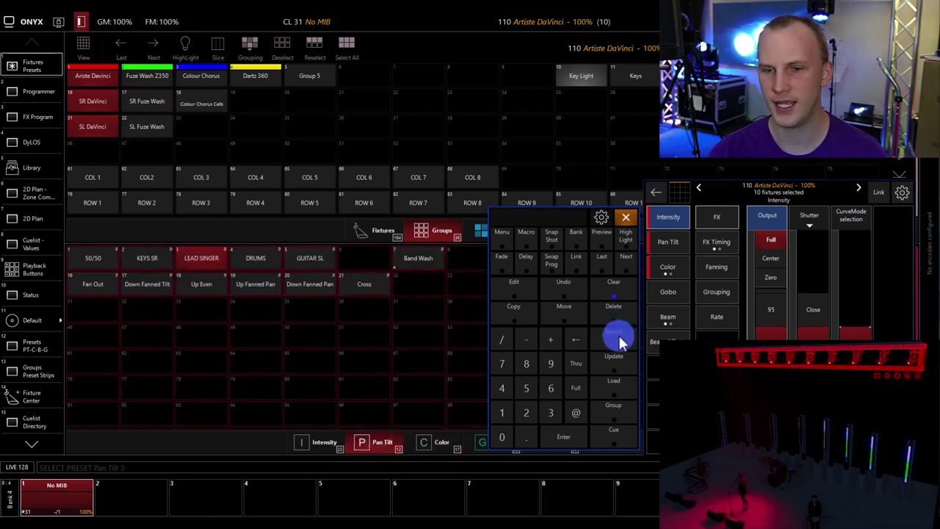
# Set the group's intensity to zero and record it as a cuelist named "MIB 1" on playback fader 2
pyautogui.click(774, 277)
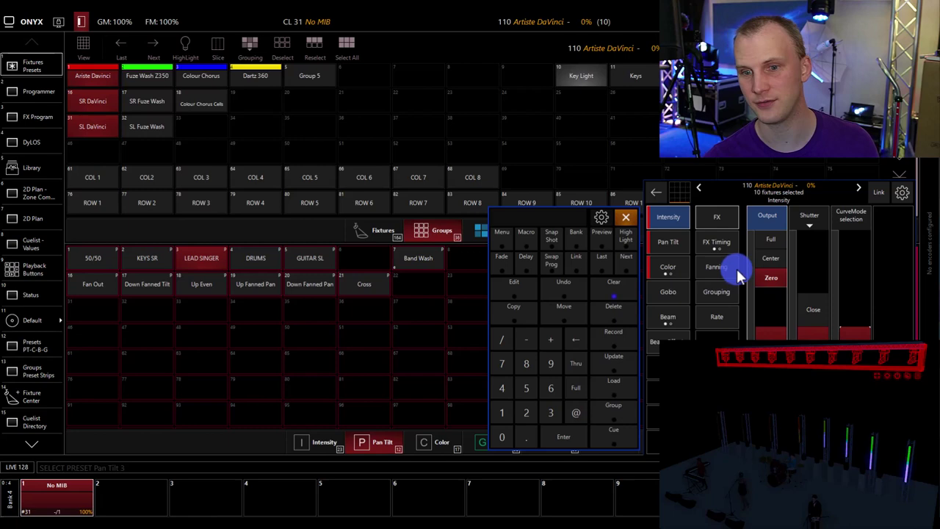
pyautogui.click(615, 334)
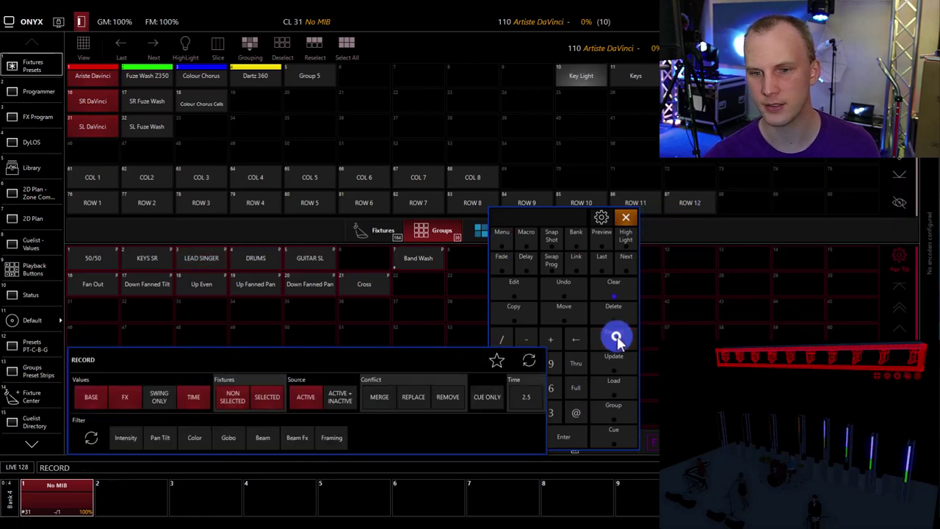
pyautogui.click(140, 494)
pyautogui.write('MIB')
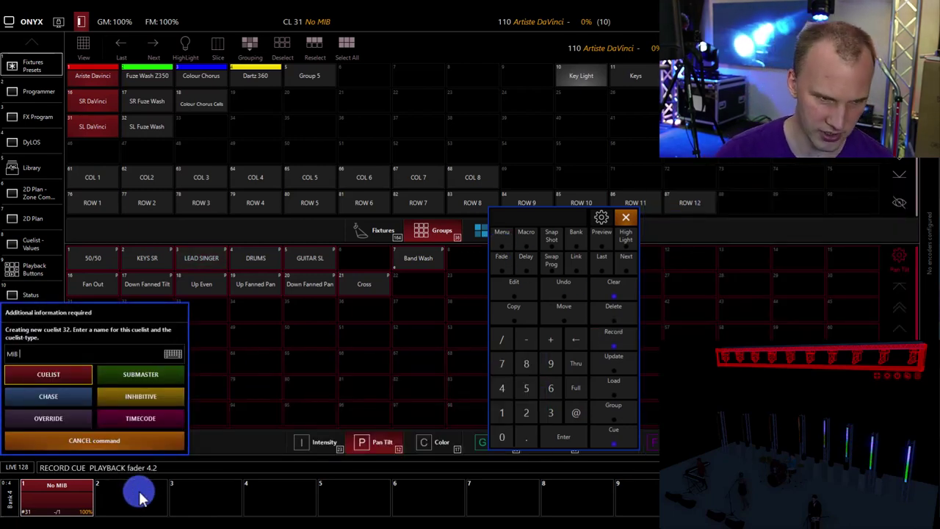
pyautogui.write(' 1')
pyautogui.press('Return')
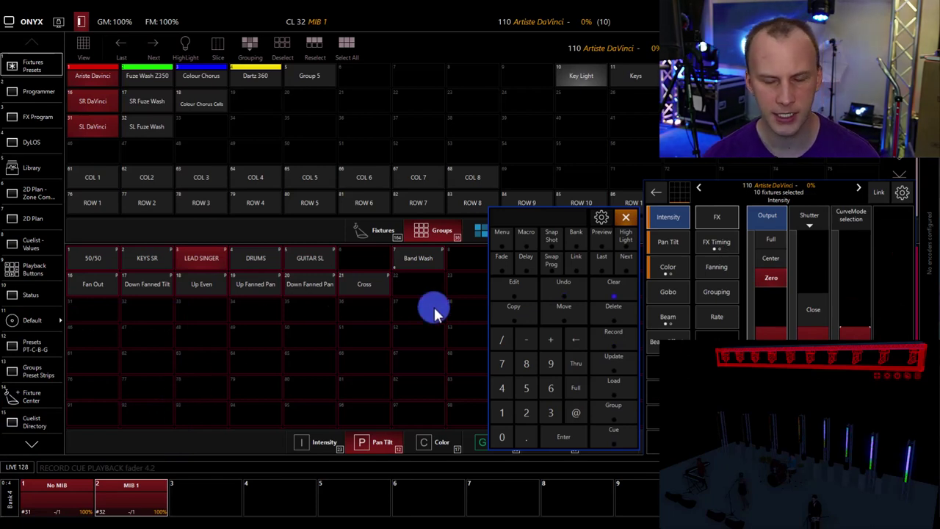
# Set the group's intensity to full, record it as the second cue of MIB 1 and clear the programmer
pyautogui.click(770, 239)
pyautogui.click(621, 335)
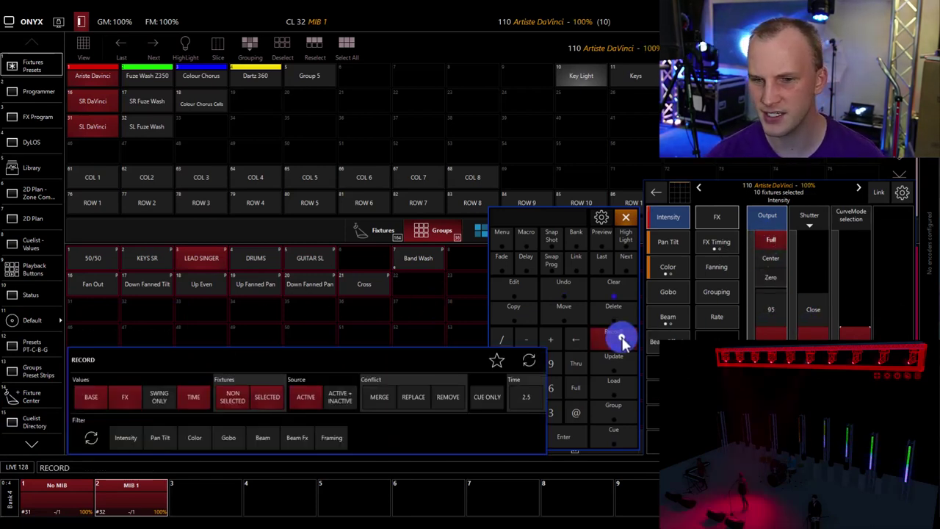
pyautogui.click(139, 494)
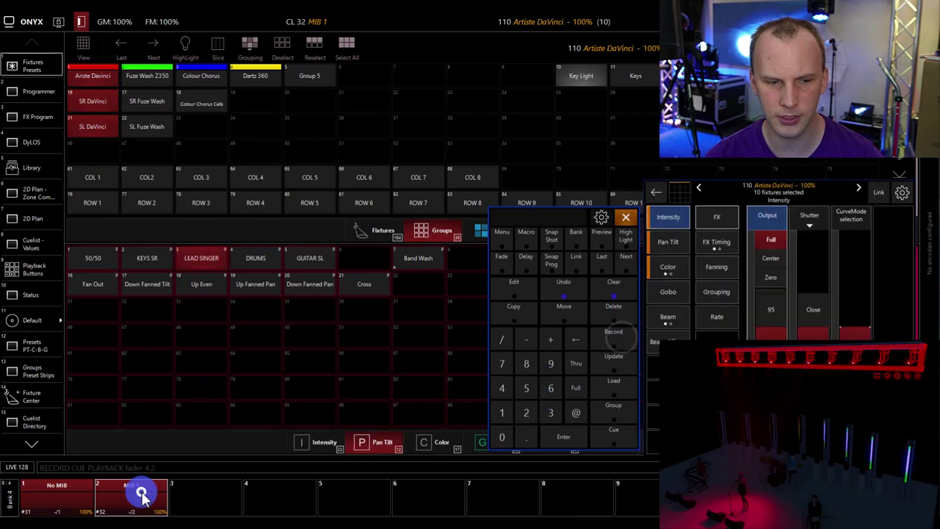
pyautogui.click(630, 284)
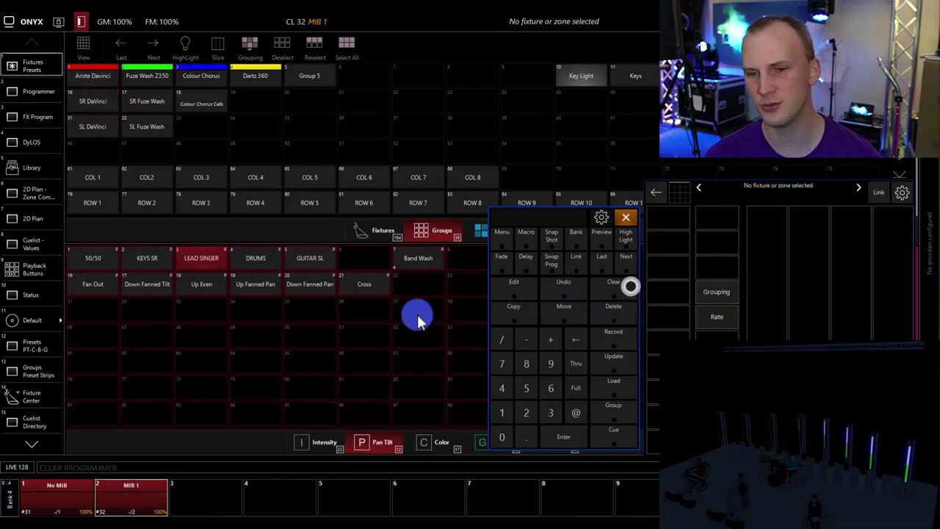
# Run the first cue of MIB 1 to test it, then release the cuelist
pyautogui.click(116, 492)
pyautogui.click(130, 309)
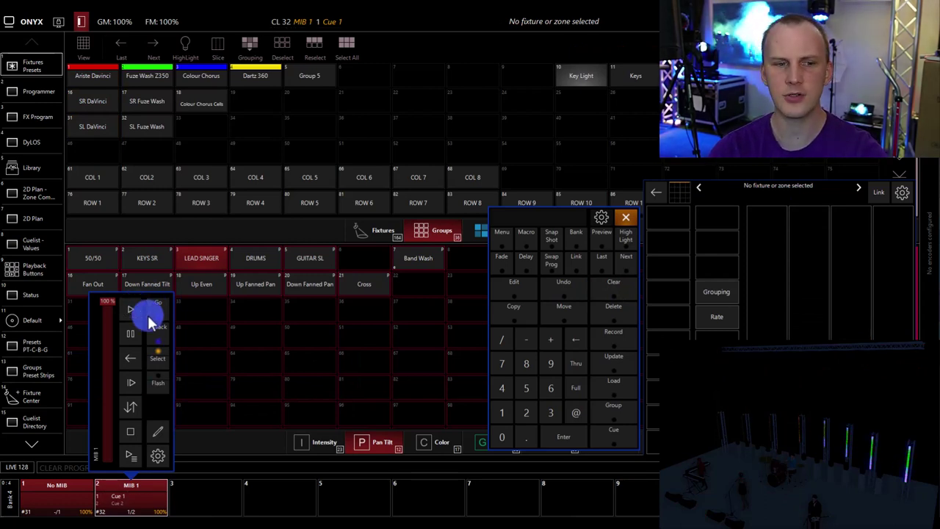
pyautogui.click(206, 350)
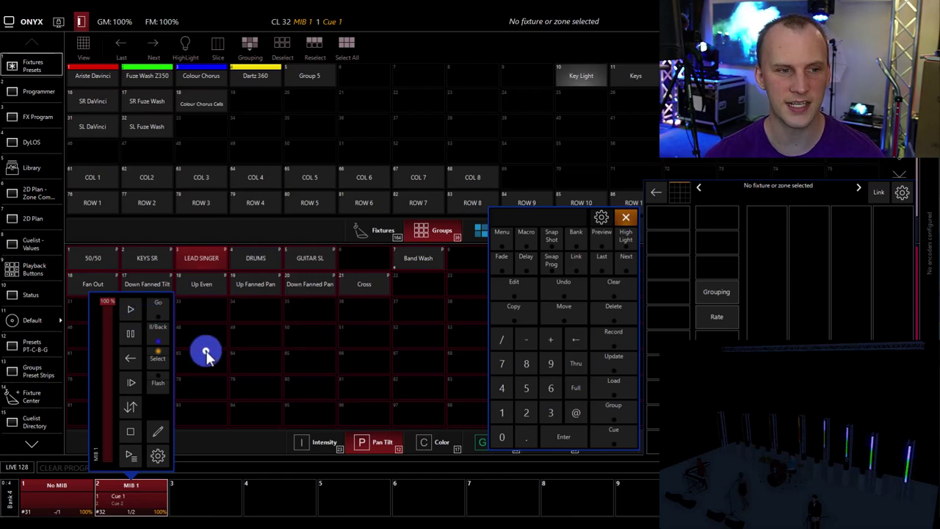
pyautogui.click(141, 467)
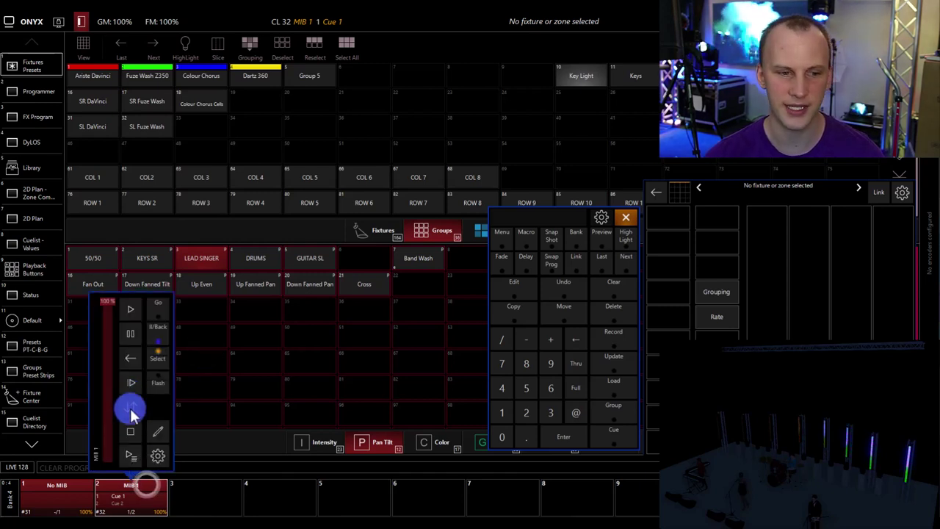
pyautogui.click(128, 423)
pyautogui.click(221, 407)
# Set the trigger of Cue 2 in the MIB 1 cuelist to Follow with 0 s
pyautogui.click(29, 246)
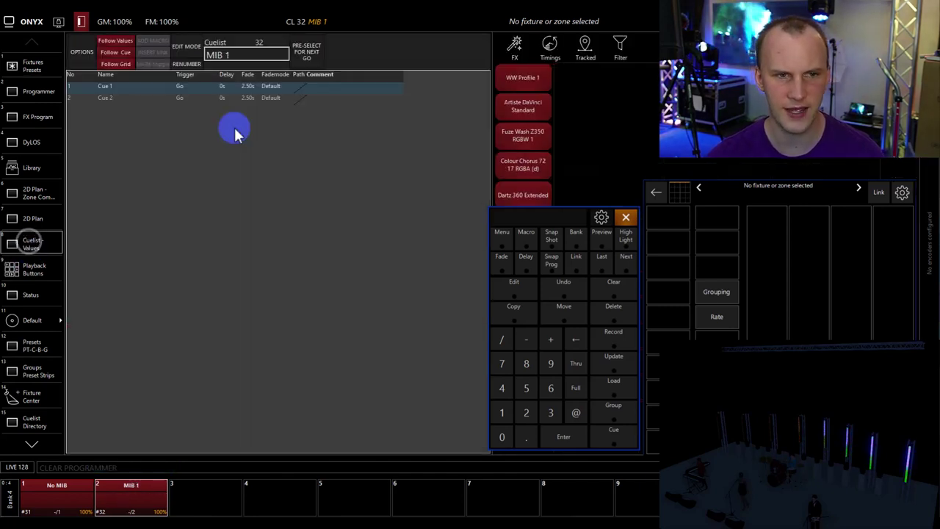
pyautogui.click(197, 93)
pyautogui.click(186, 46)
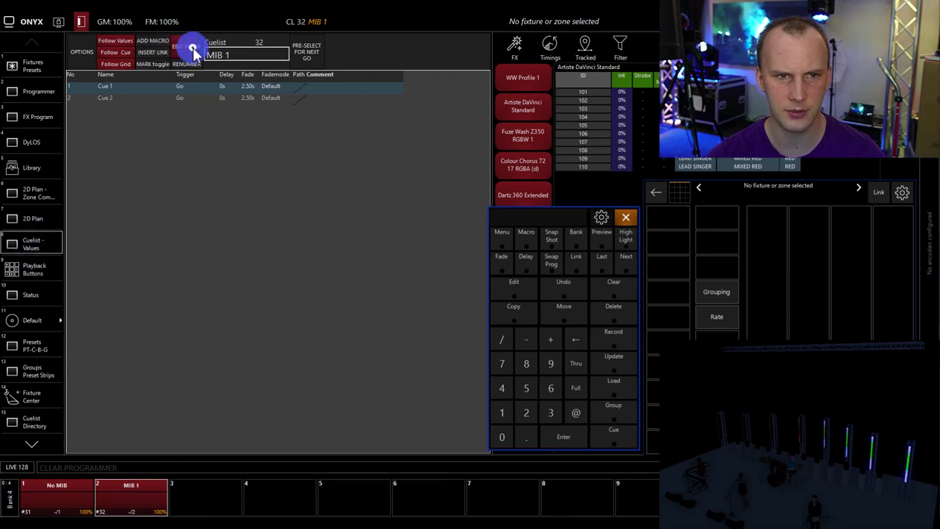
pyautogui.click(178, 99)
pyautogui.click(159, 438)
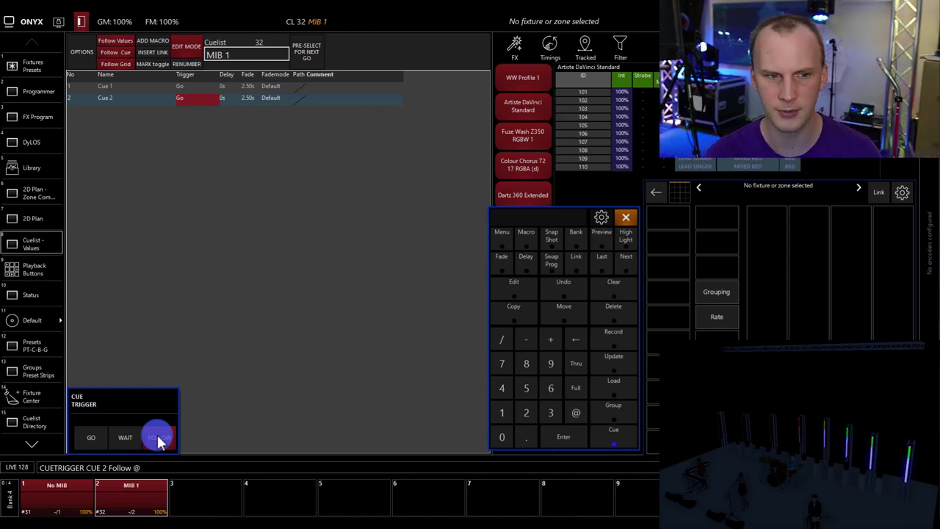
pyautogui.click(158, 438)
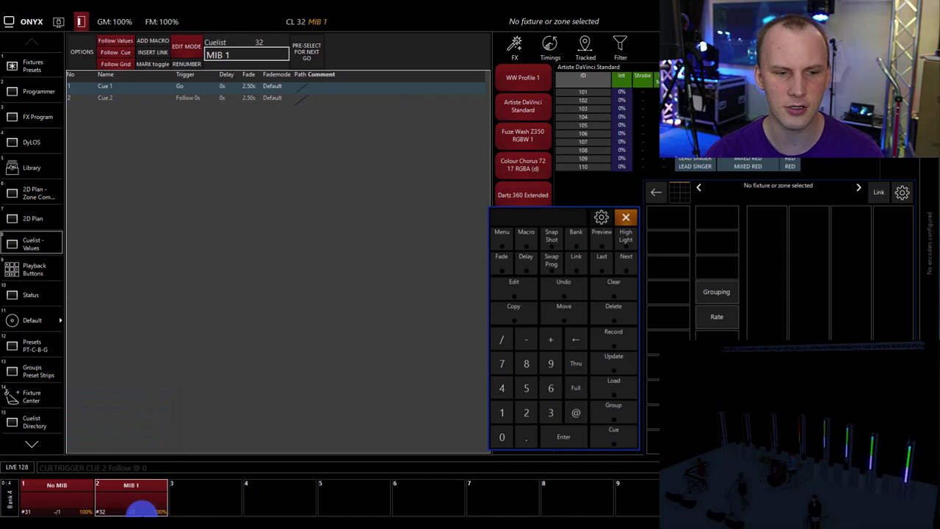
# Play the MIB 1 cuelist twice to check the automatic follow, releasing it after each run
pyautogui.click(136, 496)
pyautogui.click(140, 311)
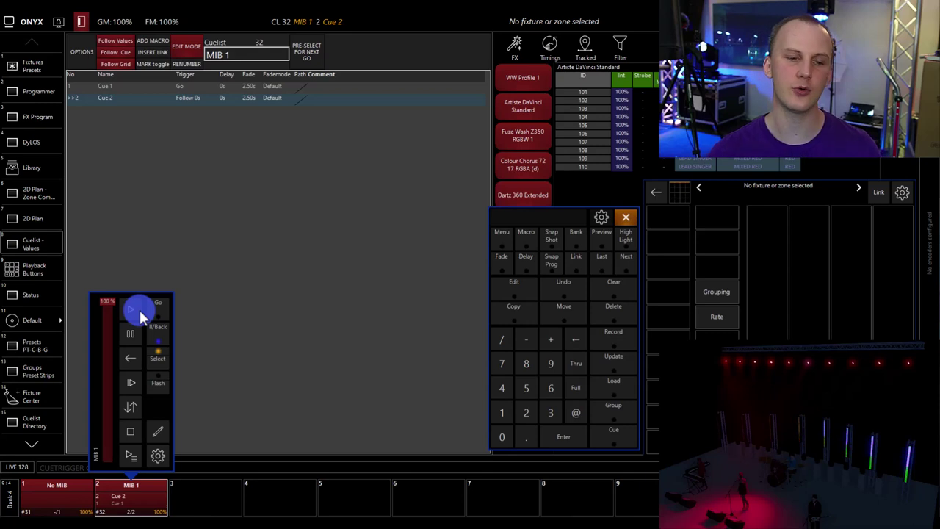
pyautogui.click(130, 430)
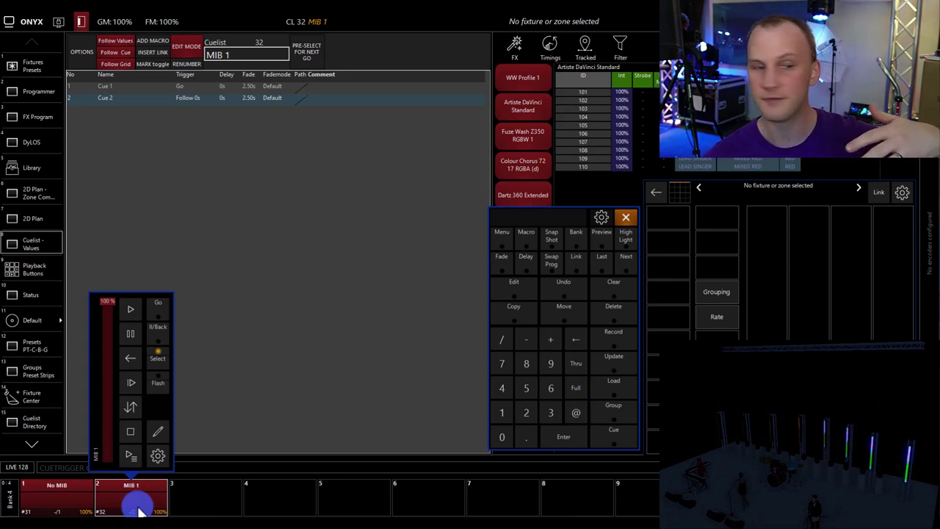
pyautogui.click(127, 312)
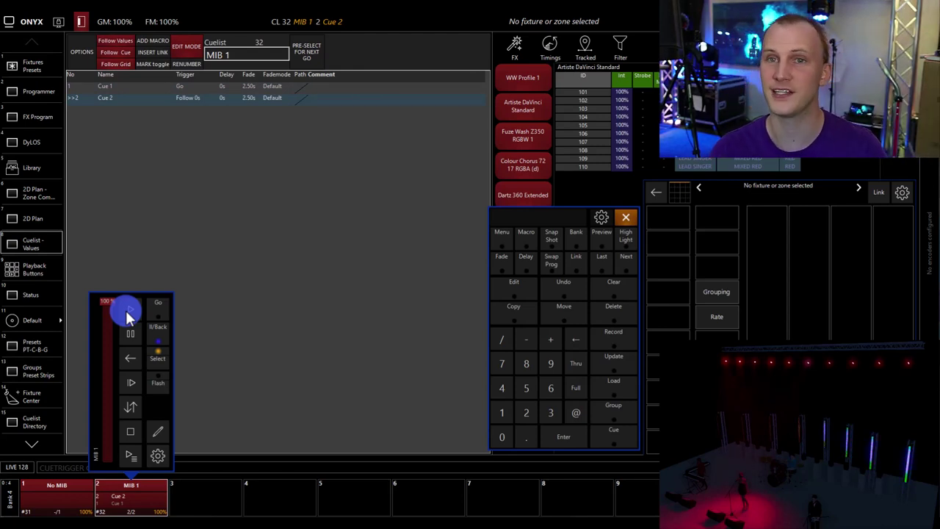
pyautogui.click(132, 434)
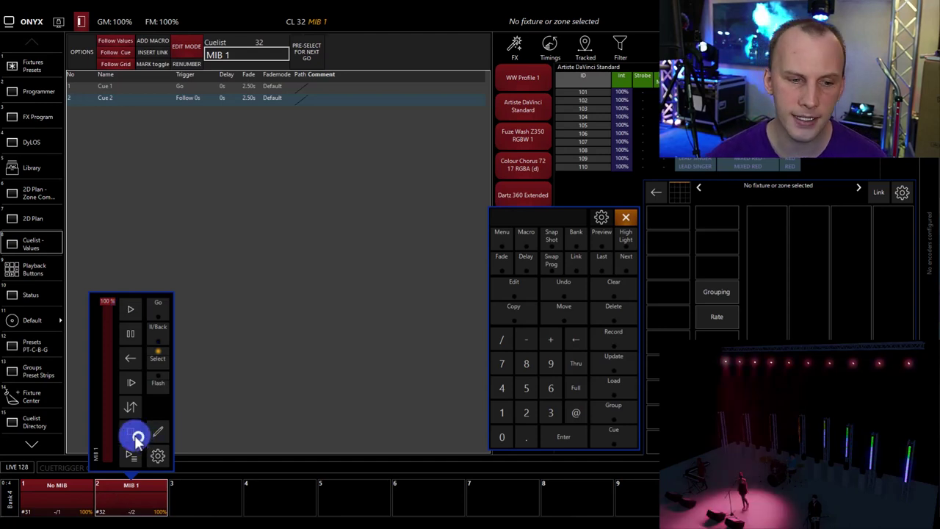
# Switch the playback faders to the Main bank and run the Sample Cues cuelist through to Cue 3
pyautogui.click(15, 485)
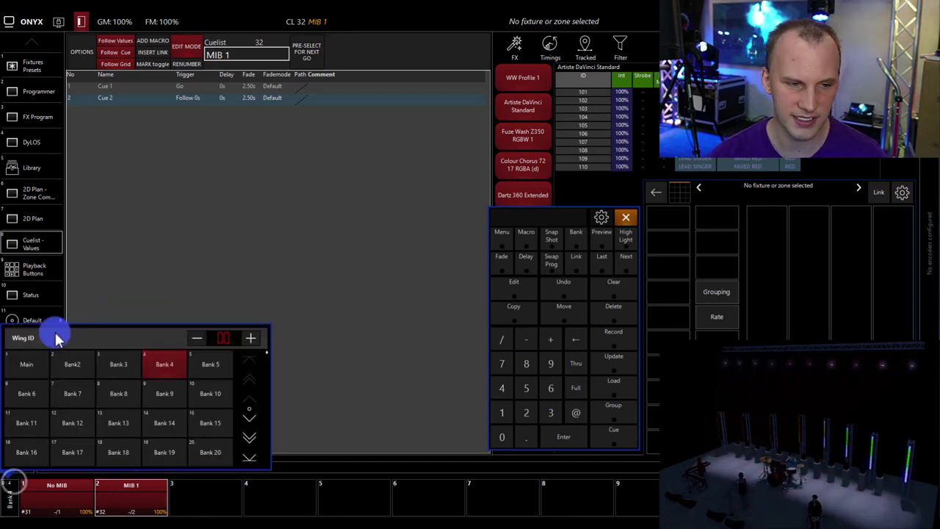
pyautogui.click(33, 360)
pyautogui.click(504, 499)
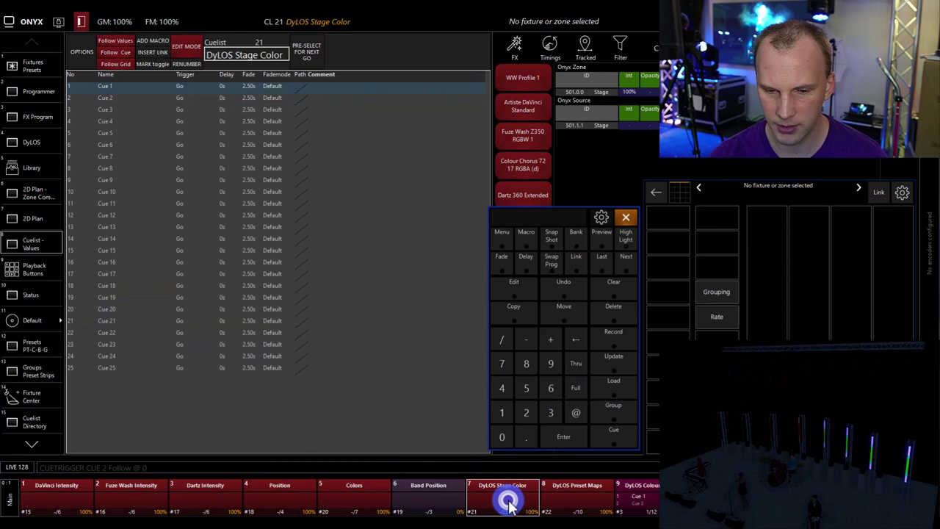
pyautogui.click(554, 499)
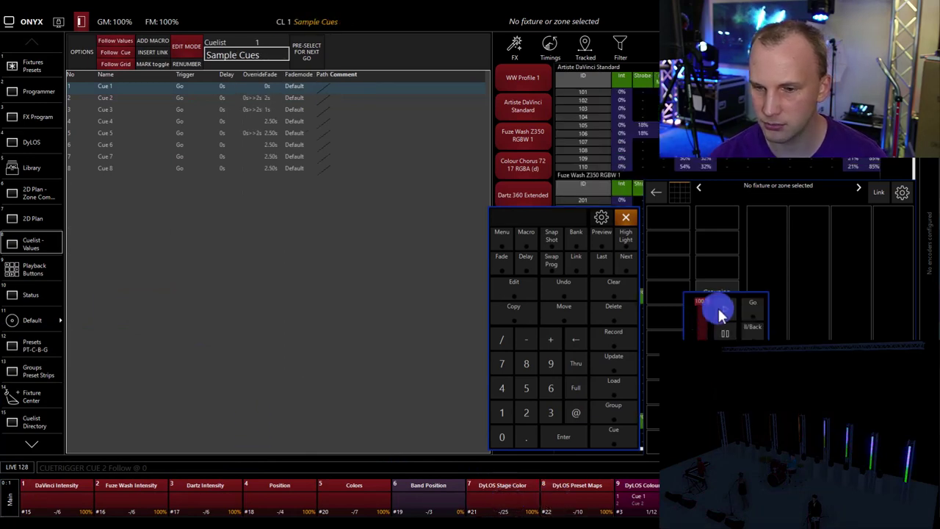
pyautogui.click(719, 312)
pyautogui.click(729, 333)
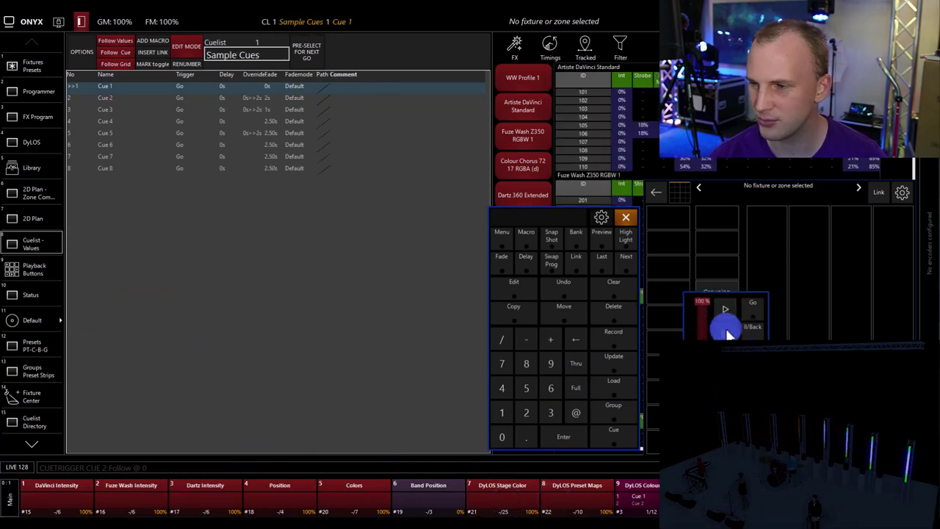
pyautogui.click(725, 316)
pyautogui.click(725, 315)
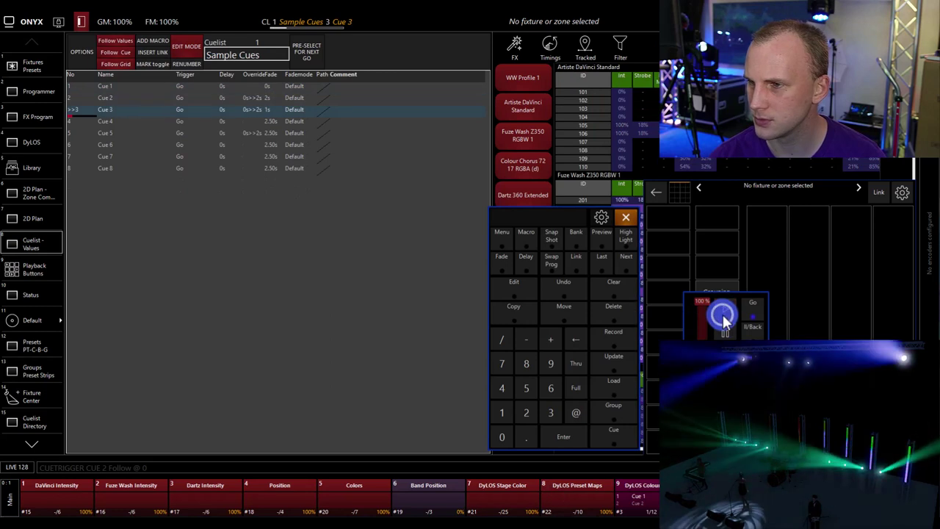
pyautogui.click(725, 332)
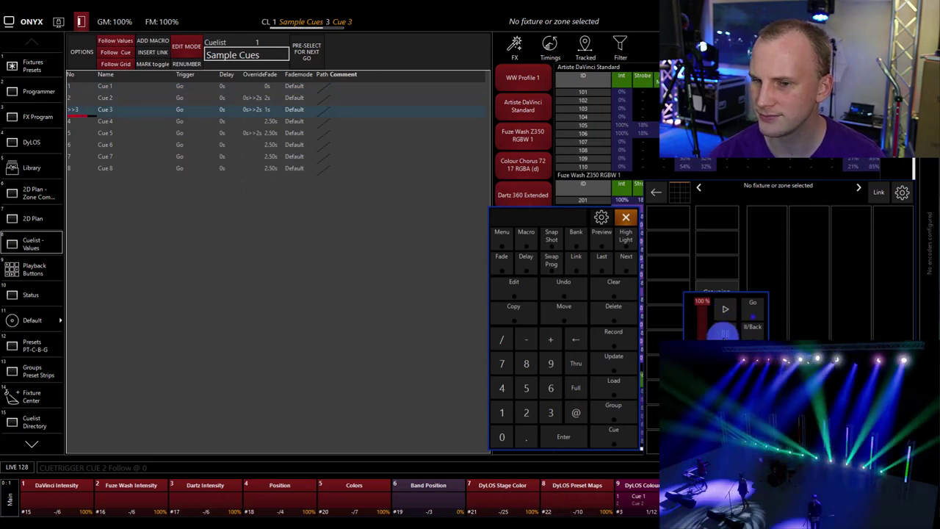
pyautogui.click(727, 333)
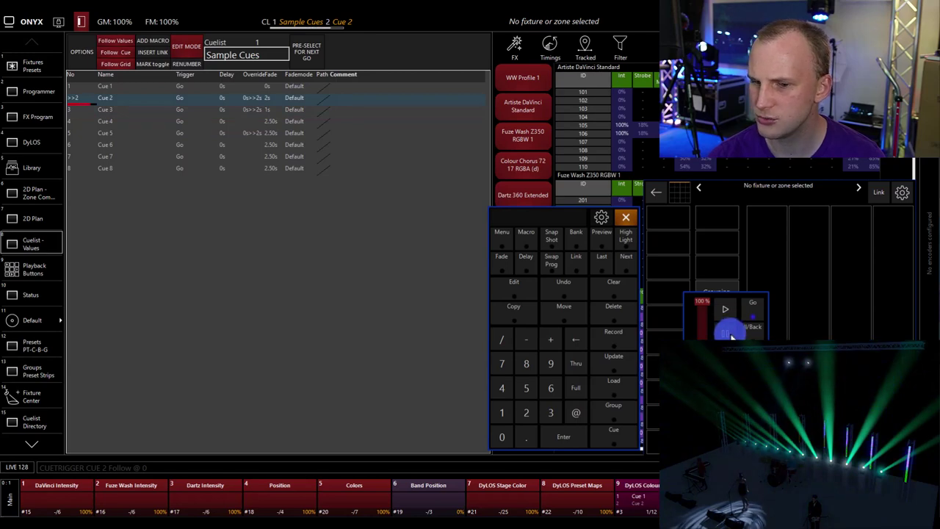
pyautogui.click(725, 313)
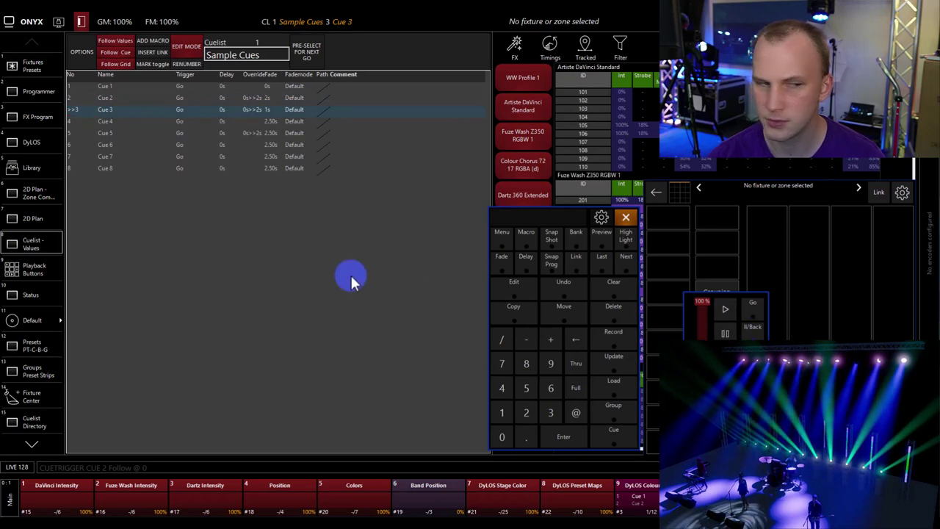
pyautogui.click(146, 257)
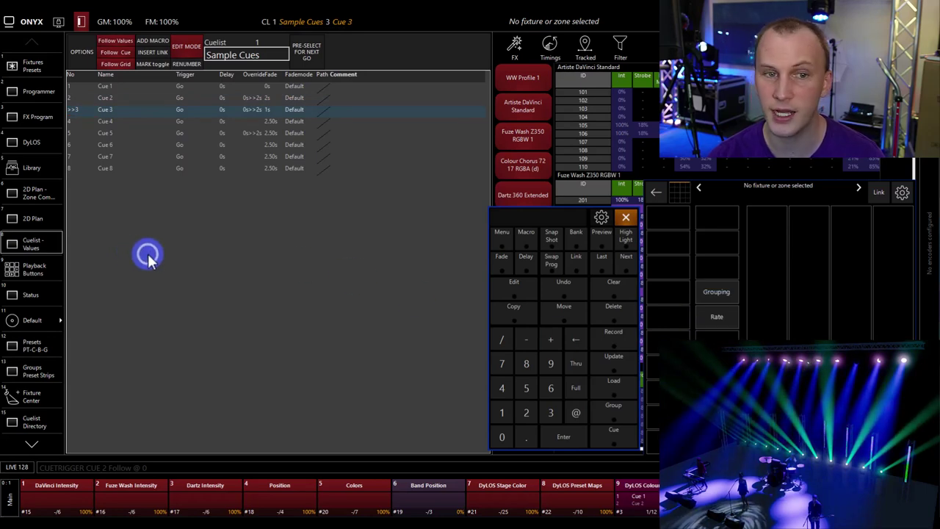
pyautogui.click(47, 268)
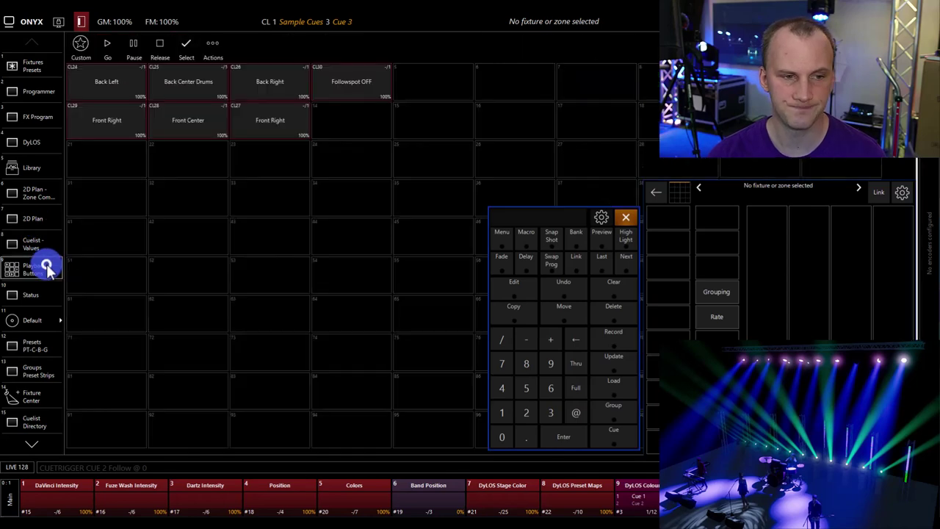
pyautogui.click(38, 246)
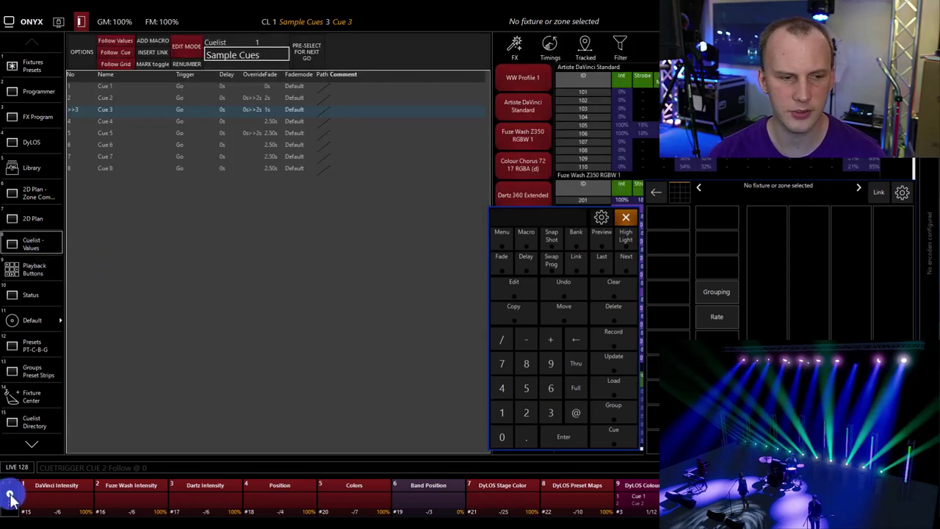
# Switch to playback Bank 4, run MIB 1 over the Sample Cues look and release it
pyautogui.click(10, 499)
pyautogui.click(145, 363)
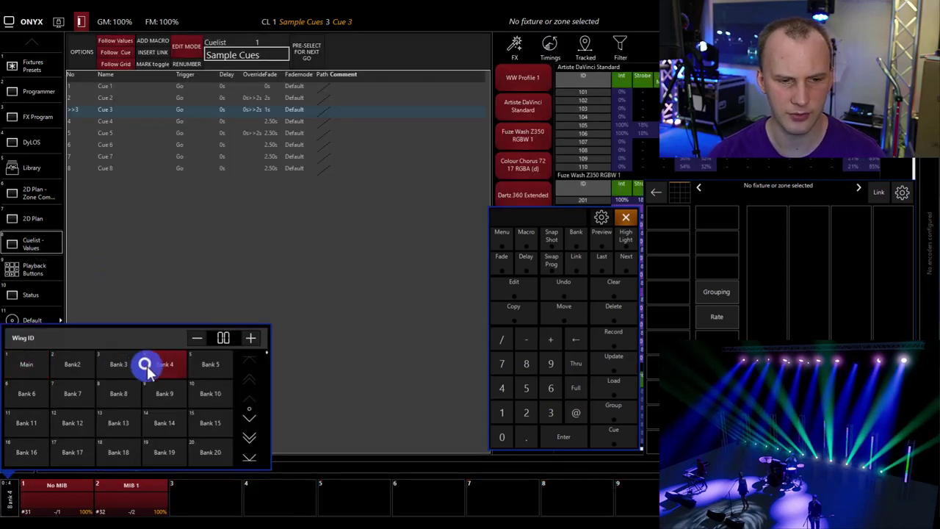
pyautogui.click(243, 503)
pyautogui.click(89, 499)
pyautogui.click(111, 495)
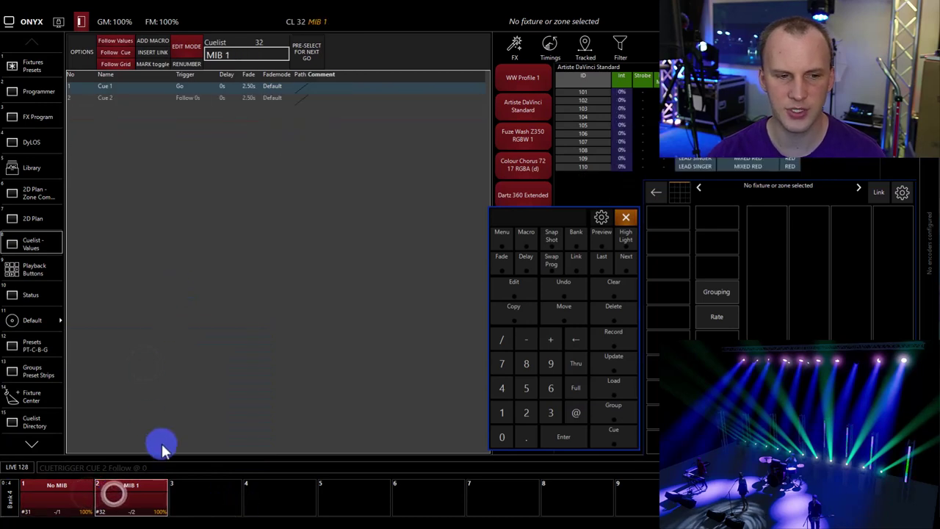
pyautogui.click(127, 499)
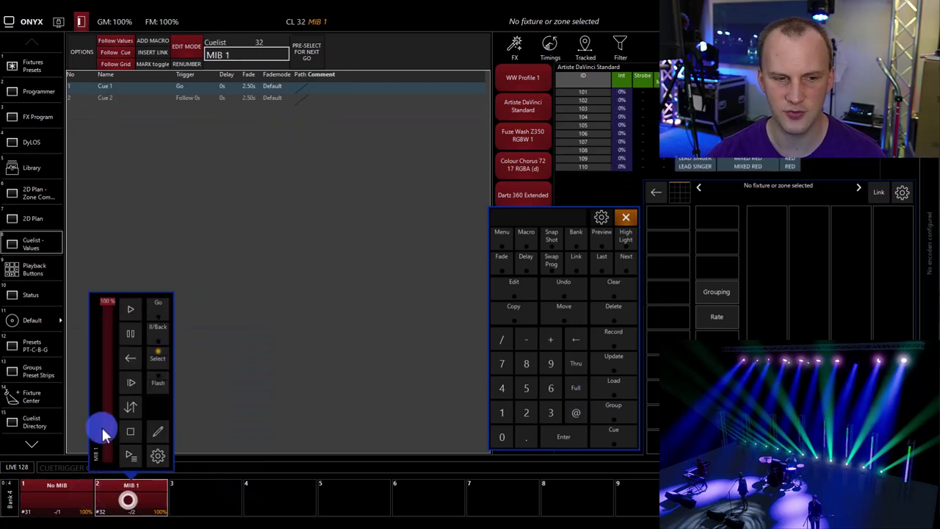
pyautogui.click(140, 314)
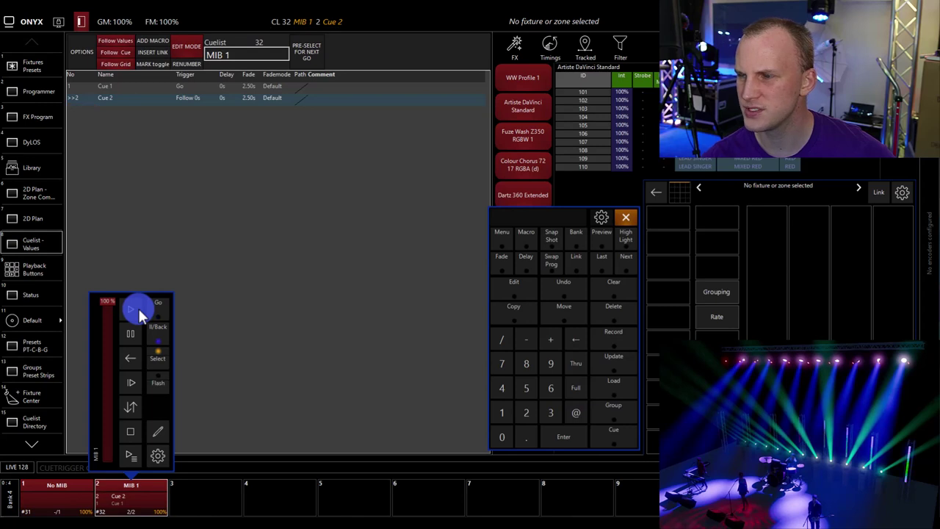
pyautogui.click(128, 431)
# Return to the Main playback bank and advance the Sample Cues cuelist to Cue 5
pyautogui.click(13, 488)
pyautogui.click(14, 489)
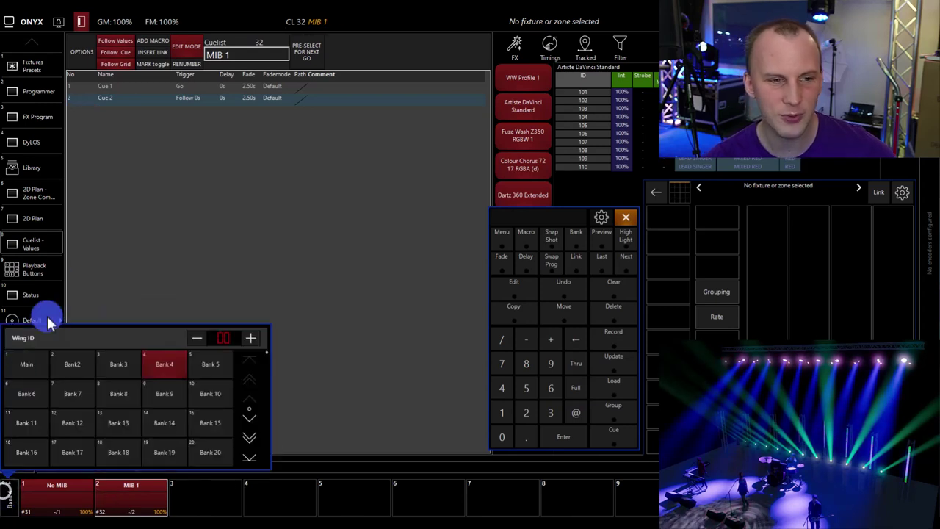
pyautogui.click(25, 367)
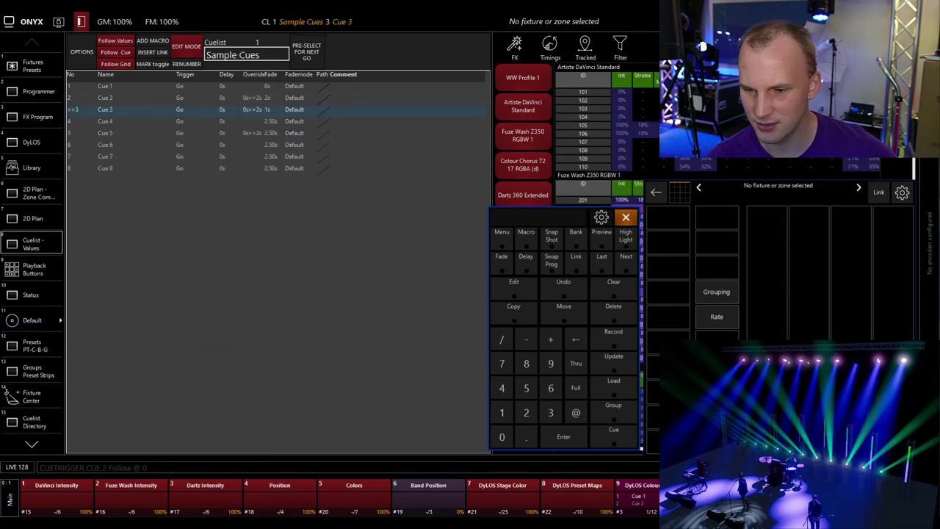
pyautogui.click(720, 309)
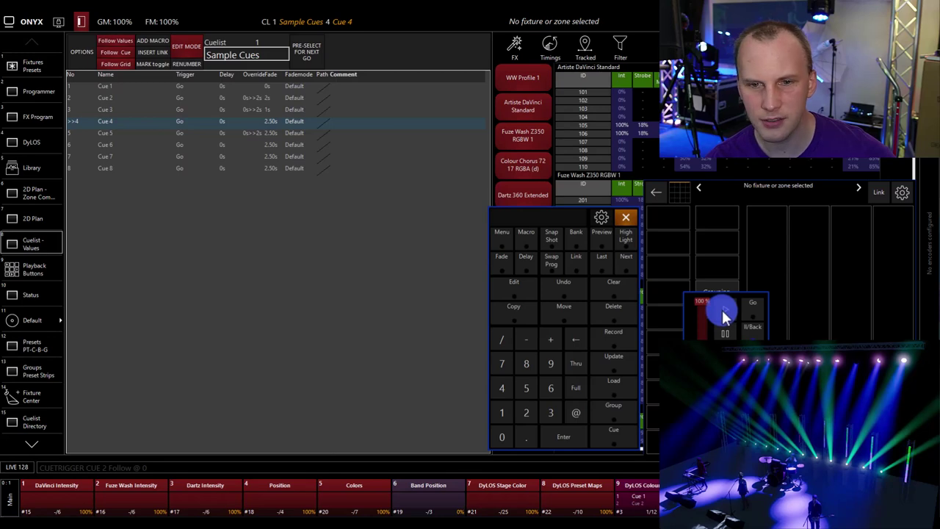
pyautogui.click(725, 314)
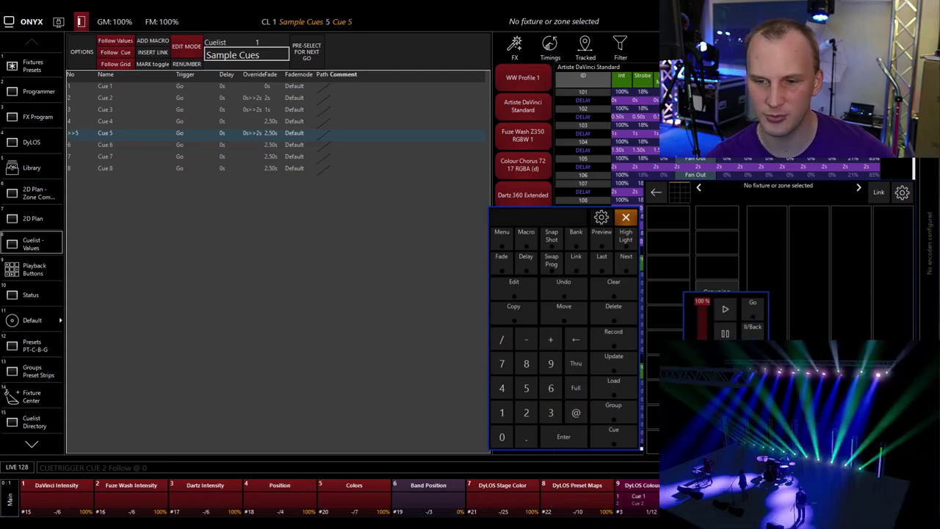
# Switch to playback Bank 4 and play MIB 1 over the Cue 5 look of Sample Cues
pyautogui.click(8, 495)
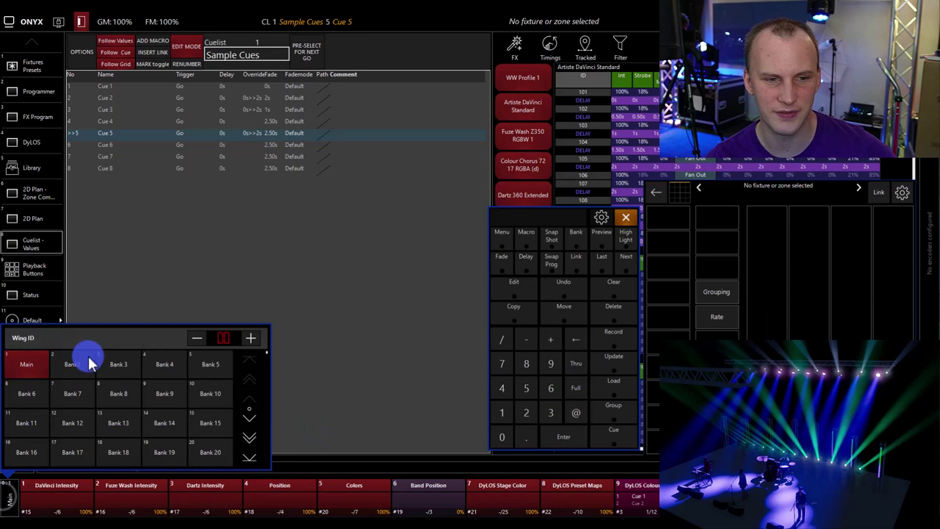
pyautogui.click(161, 362)
pyautogui.click(214, 483)
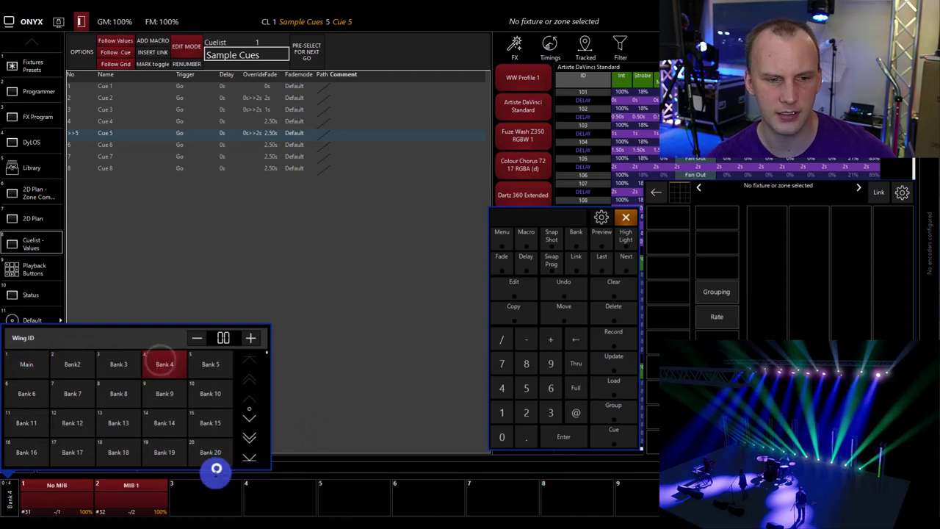
pyautogui.click(144, 486)
pyautogui.click(130, 309)
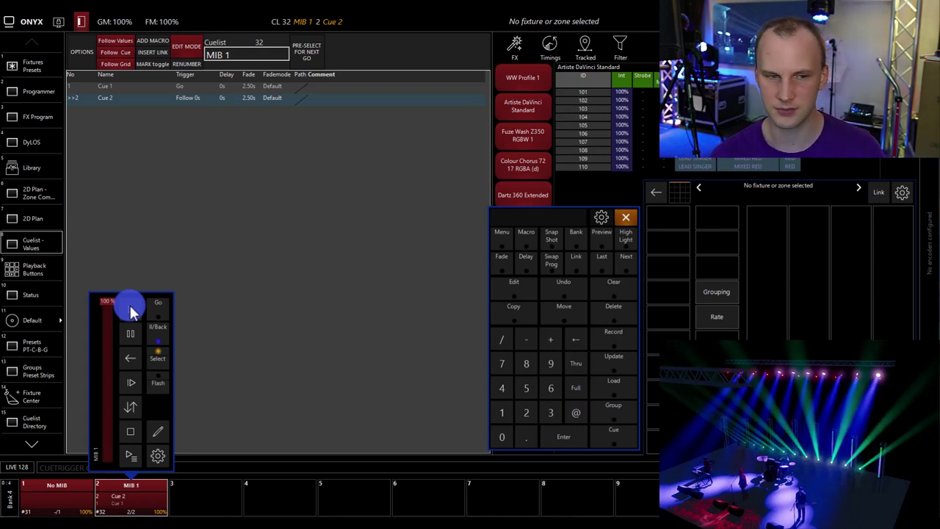
pyautogui.click(154, 501)
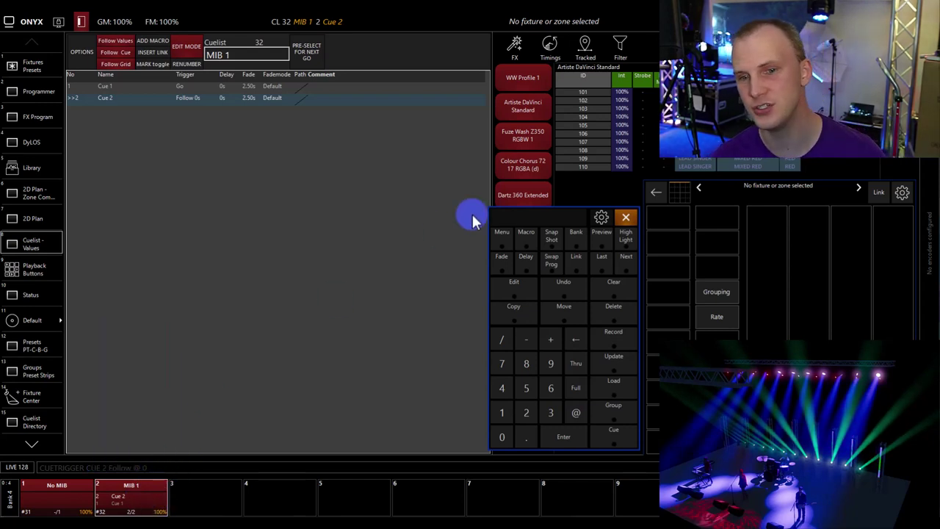
# Set the intensity of the Artiste DaVinci group to zero
pyautogui.click(22, 65)
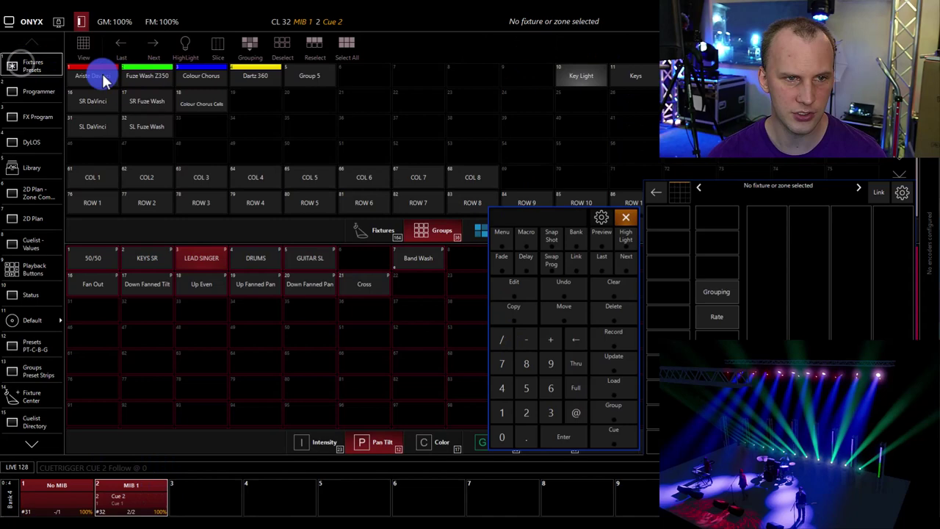
pyautogui.click(95, 76)
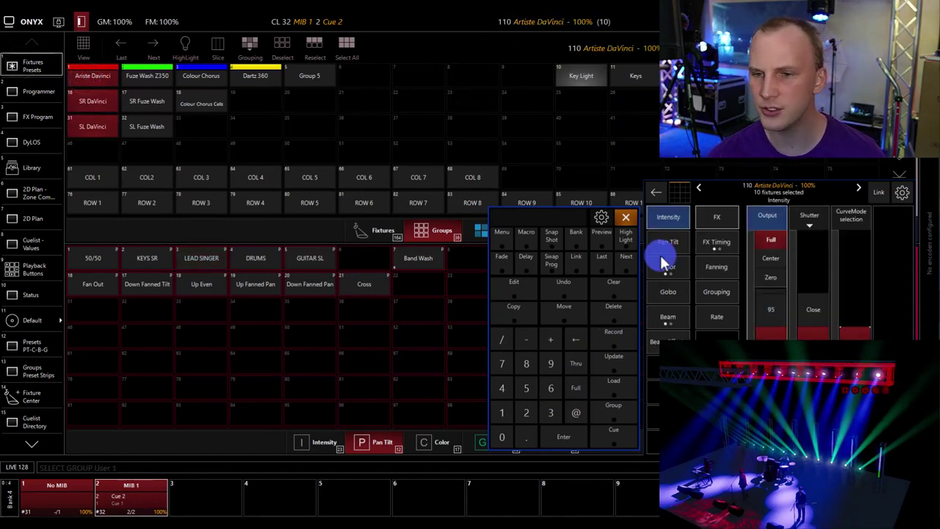
pyautogui.click(770, 277)
# Record the zero-intensity values as Cue .5 of the MIB 1 cuelist and clear the programmer
pyautogui.click(616, 339)
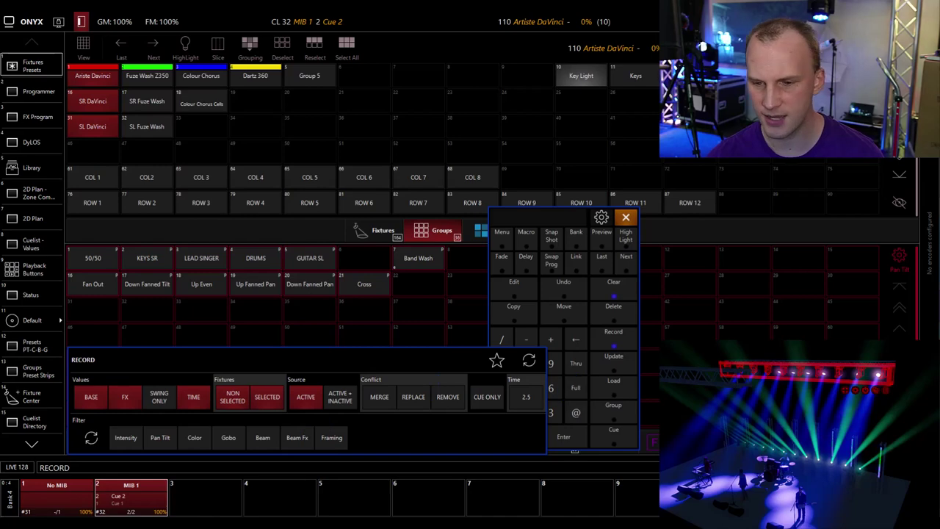
pyautogui.click(614, 430)
pyautogui.moveTo(459, 360); pyautogui.dragTo(399, 292)
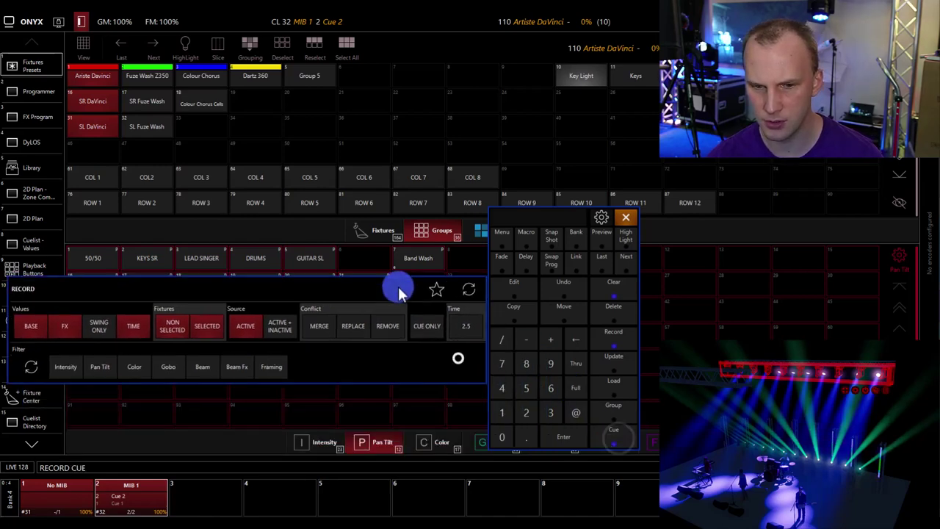
pyautogui.click(525, 435)
pyautogui.click(521, 389)
pyautogui.click(551, 436)
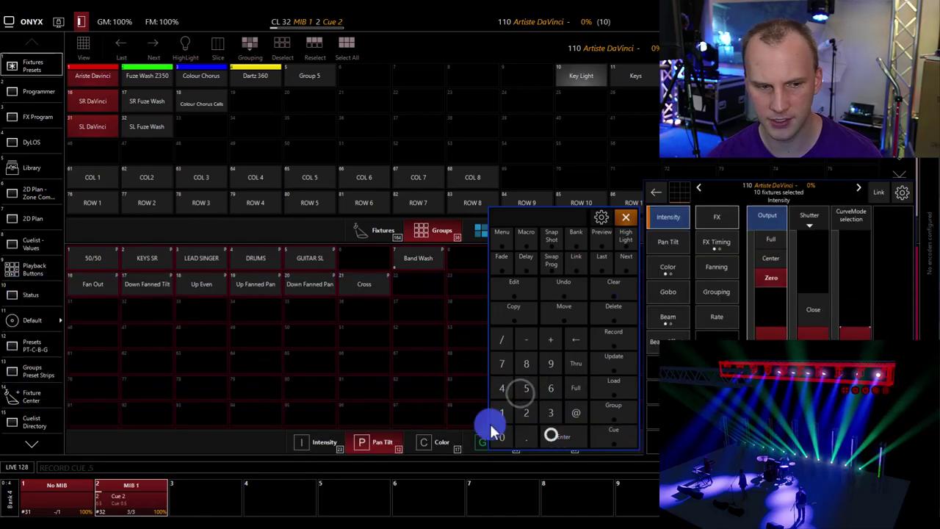
pyautogui.click(617, 285)
pyautogui.click(617, 285)
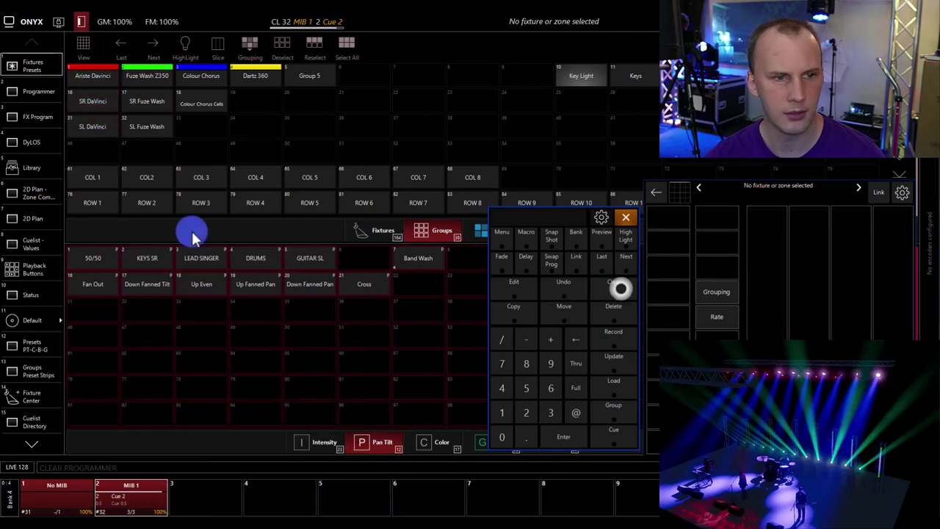
# Change the trigger of Cue 1 in the MIB 1 cuelist to Follow with 0 s
pyautogui.click(29, 244)
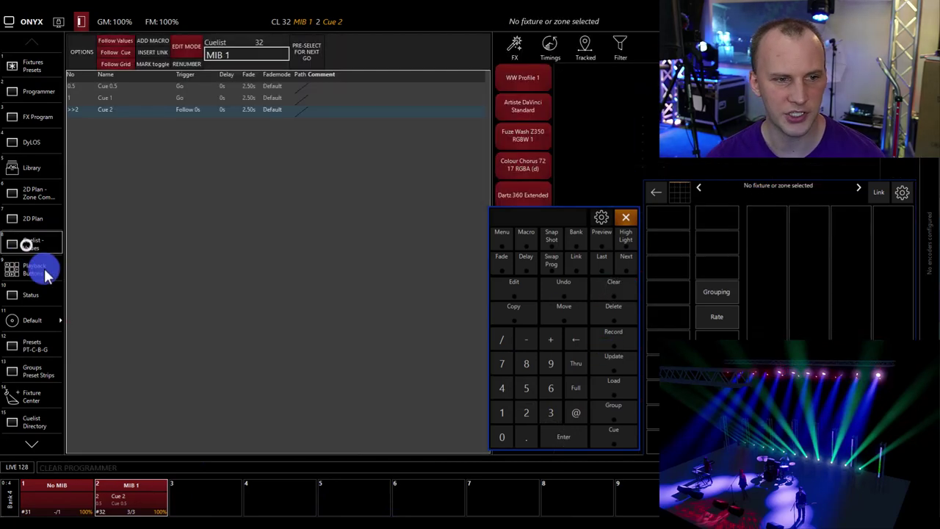
pyautogui.click(181, 98)
pyautogui.click(156, 440)
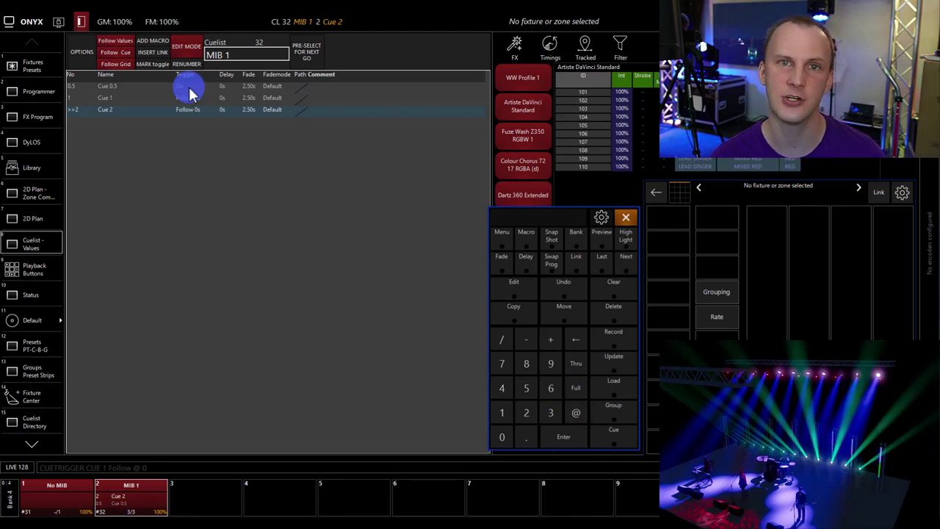
# Set the fade time of Cue 0.5 in MIB 1 to 0.5 s
pyautogui.click(244, 87)
pyautogui.write('.5 FADE @ .5')
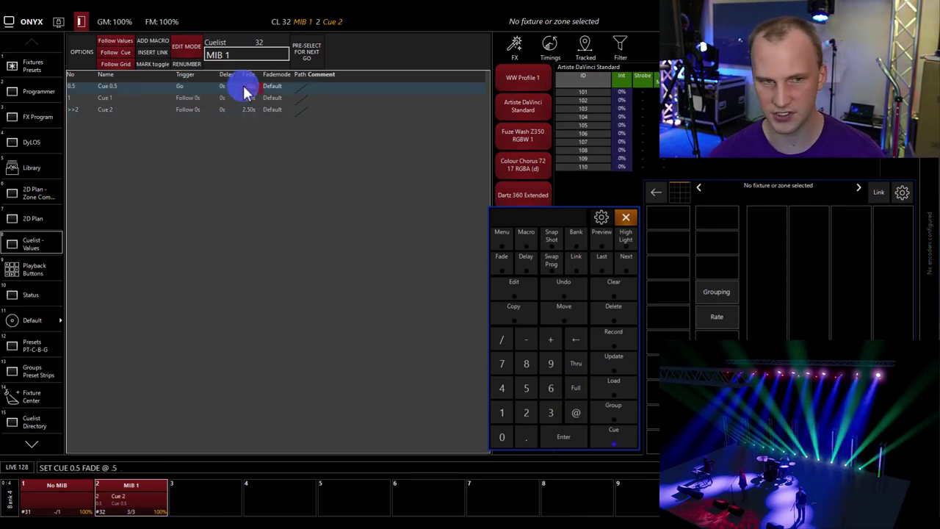
pyautogui.press('Return')
# Set the fade time of Cue 0.5 in MIB 1 to 1 s
pyautogui.click(243, 87)
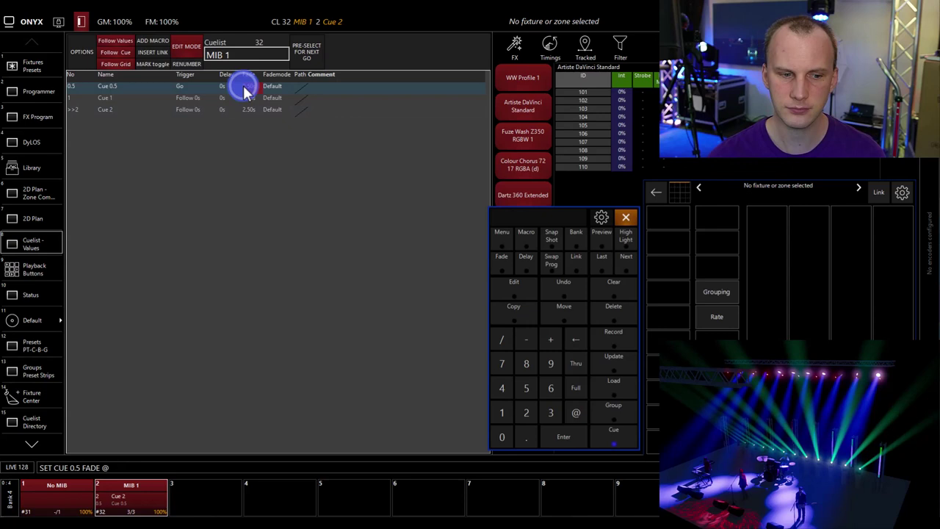
pyautogui.click(231, 166)
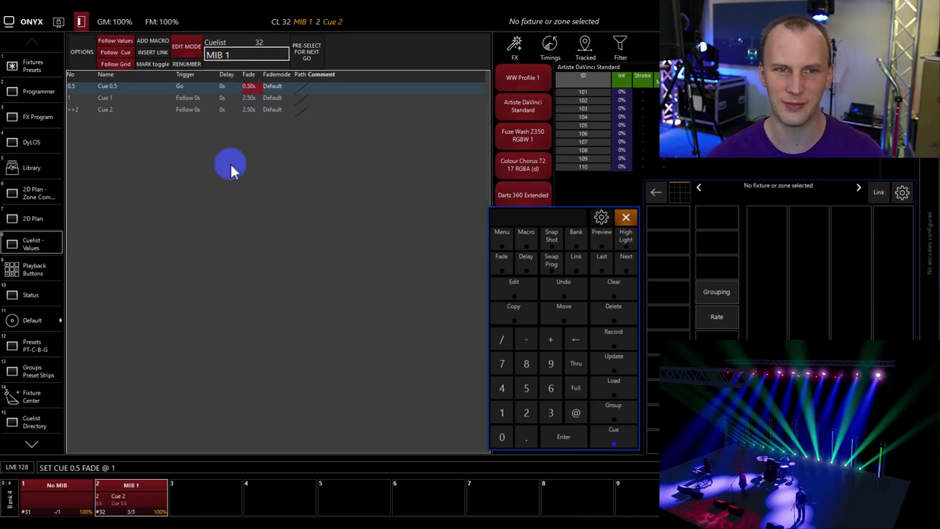
pyautogui.press('Return')
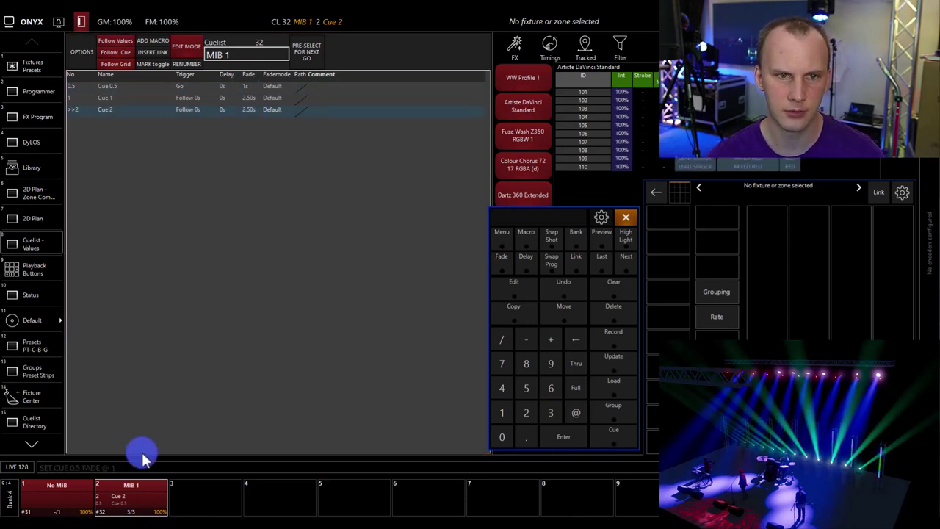
# Release the MIB 1 cuelist and play it again from its first cue to check the dark preset
pyautogui.click(135, 494)
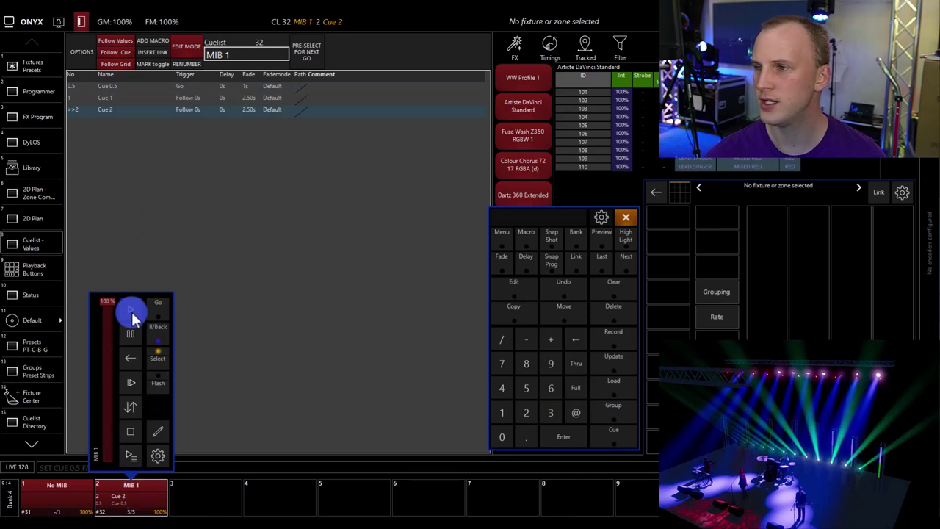
pyautogui.click(311, 320)
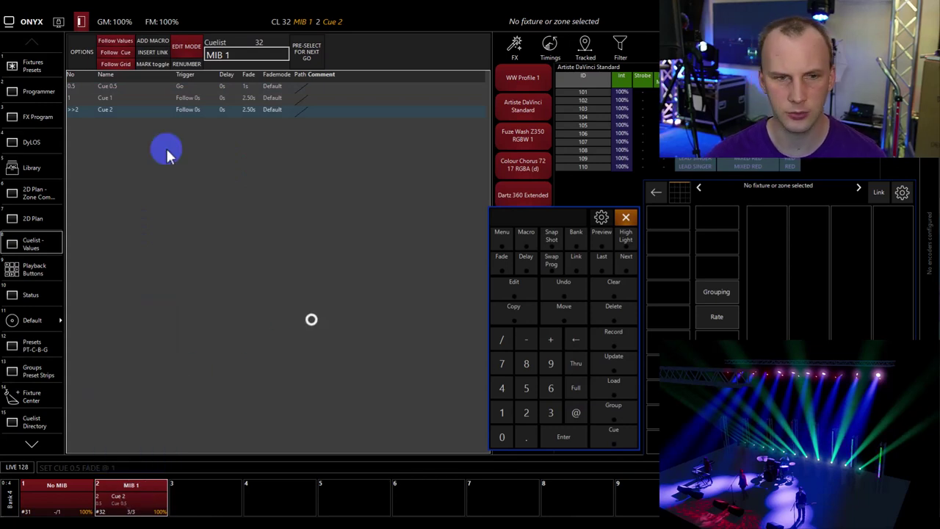
pyautogui.click(619, 296)
pyautogui.click(107, 505)
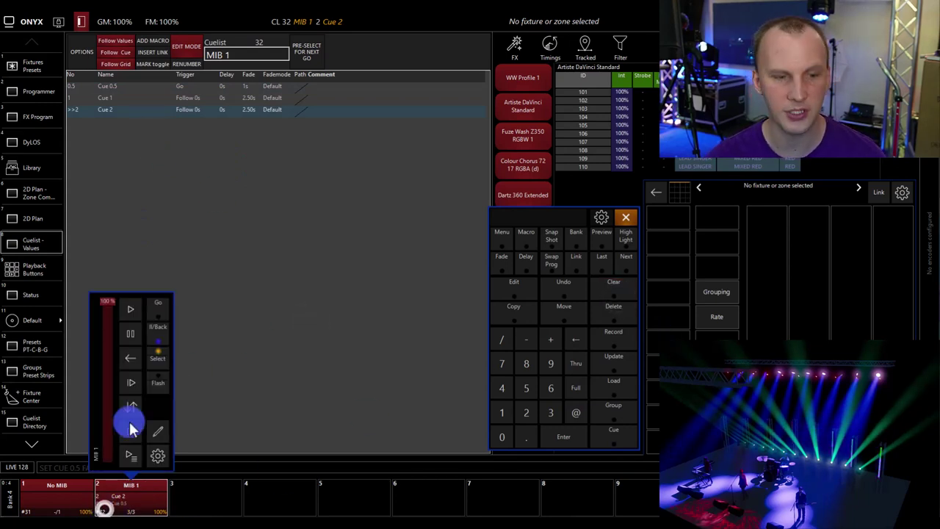
pyautogui.click(130, 429)
pyautogui.click(131, 303)
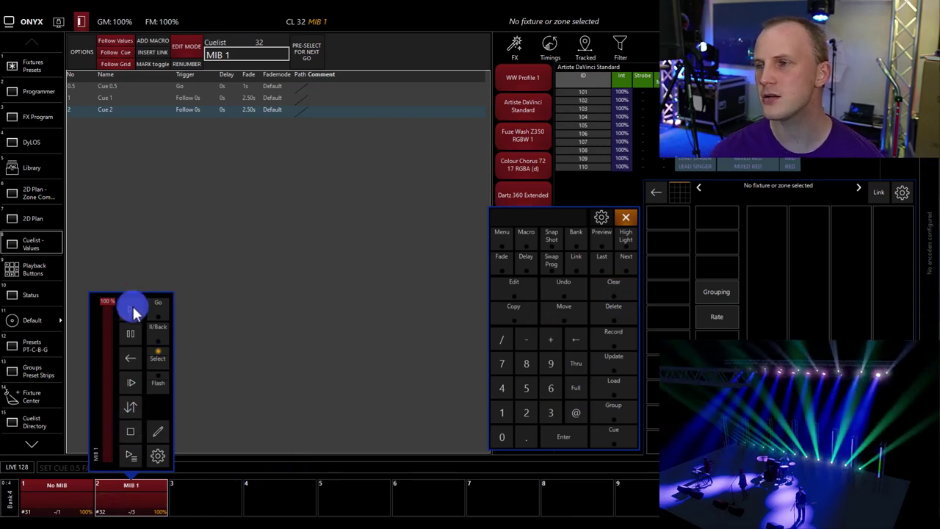
pyautogui.click(132, 306)
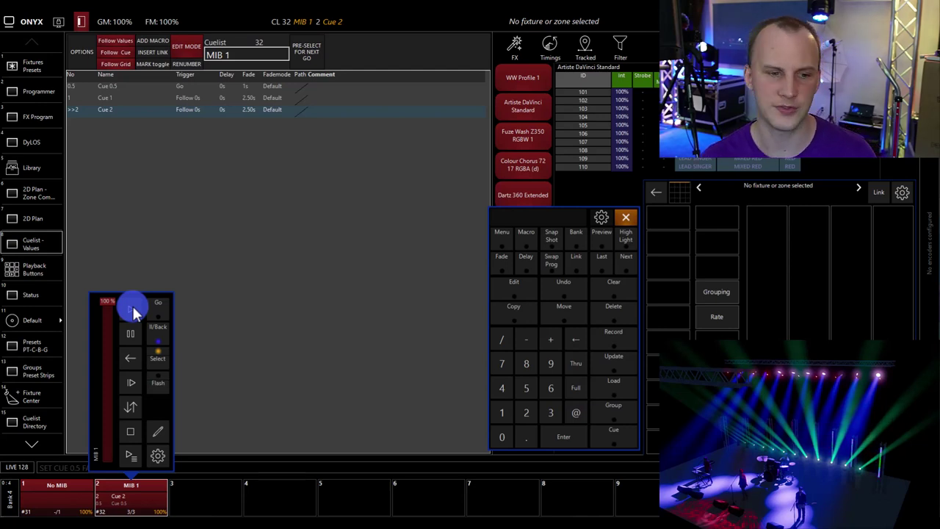
pyautogui.click(167, 353)
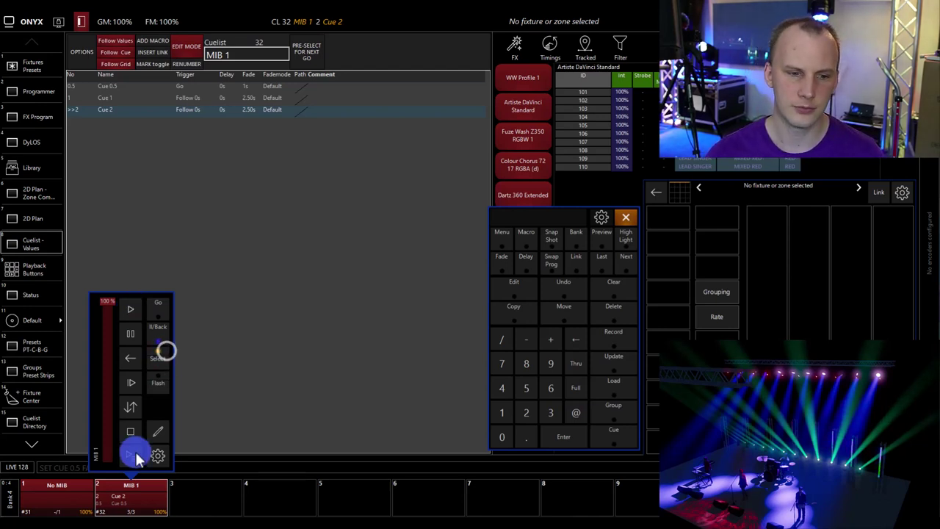
pyautogui.click(164, 493)
# Select the Artiste DaVinci group and release the MIB 1 cuelist
pyautogui.click(31, 64)
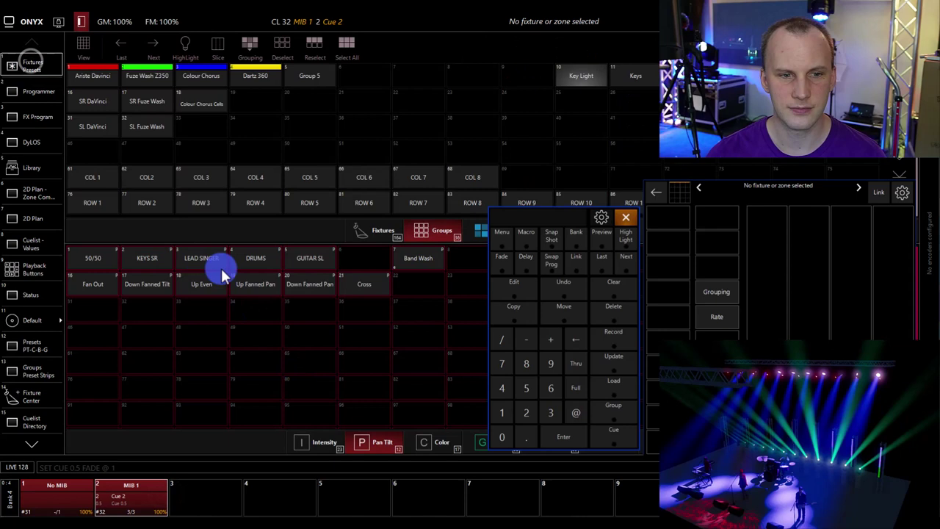
pyautogui.click(82, 77)
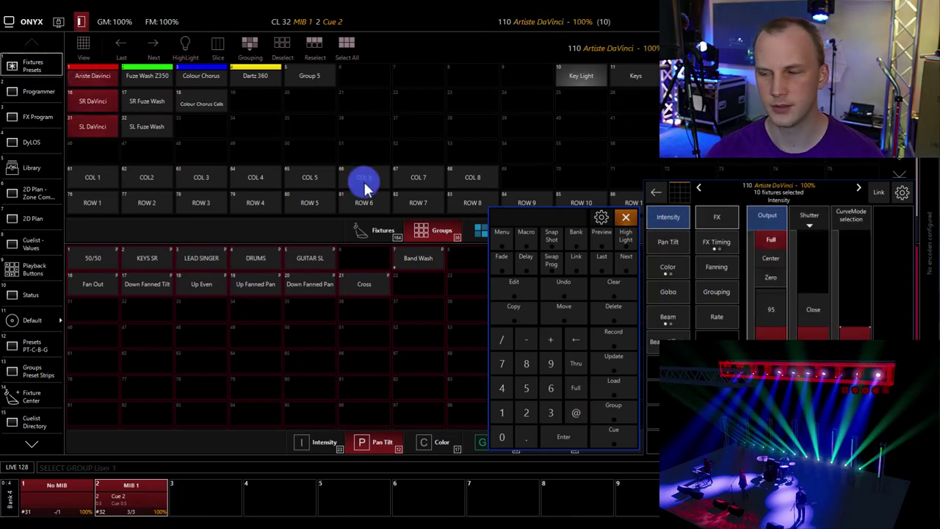
pyautogui.click(123, 484)
pyautogui.click(130, 432)
pyautogui.click(181, 494)
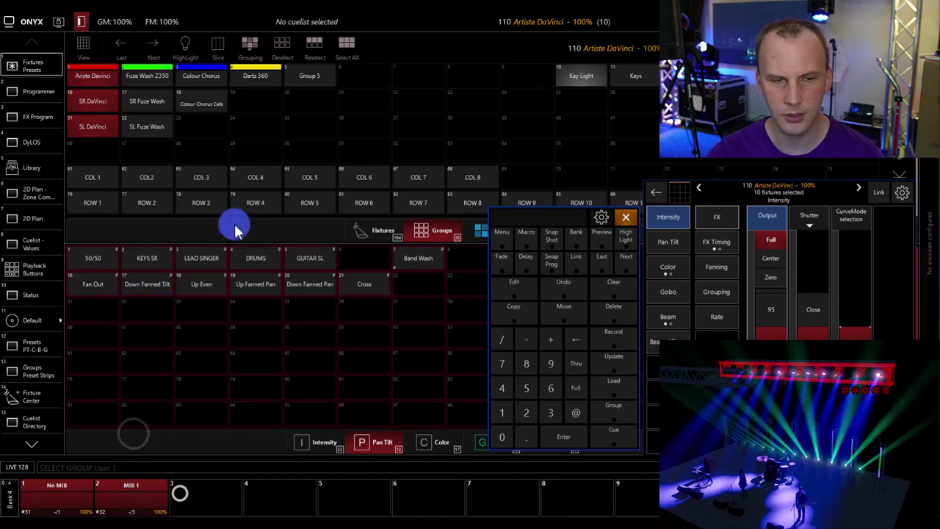
# Set the Artiste DaVinci fixtures to zero intensity and record them as a new cuelist named MIB2 on playback 3 of Bank 4
pyautogui.click(771, 240)
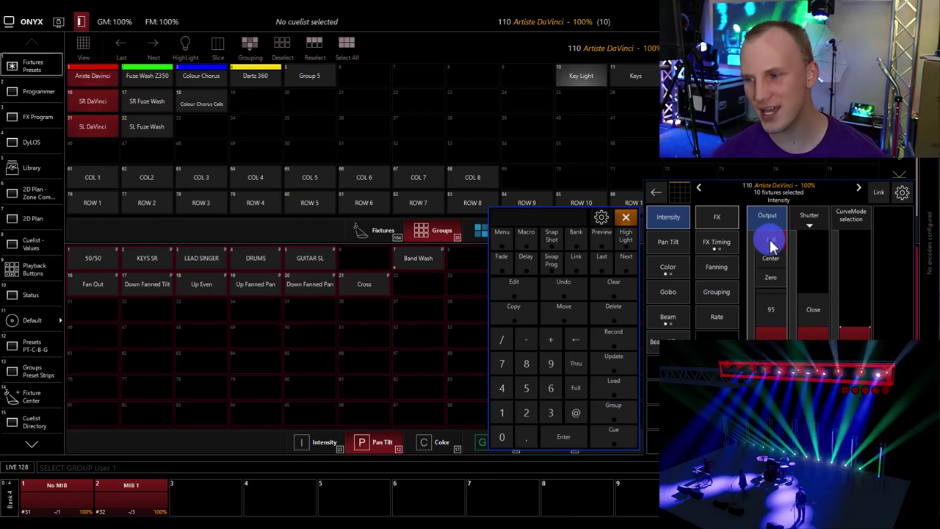
pyautogui.click(770, 241)
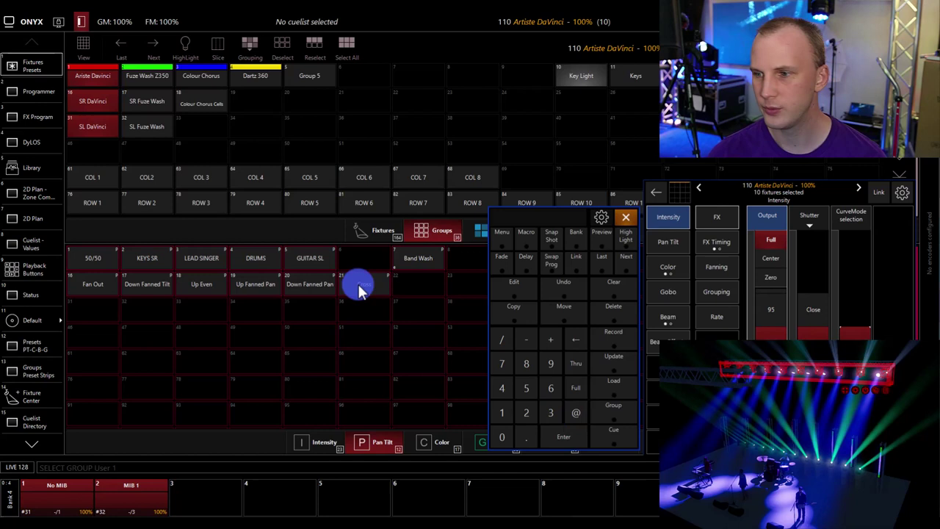
pyautogui.click(767, 277)
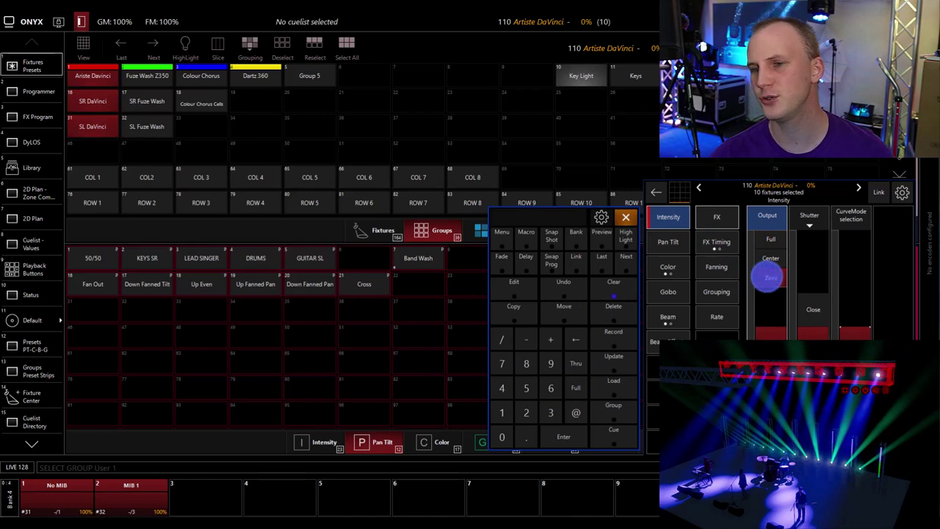
pyautogui.click(600, 335)
pyautogui.click(212, 490)
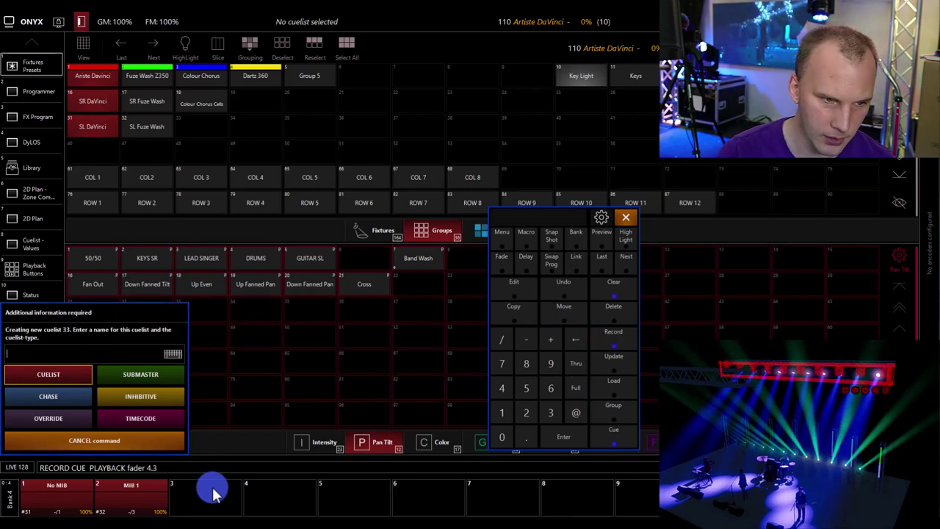
pyautogui.write('MI')
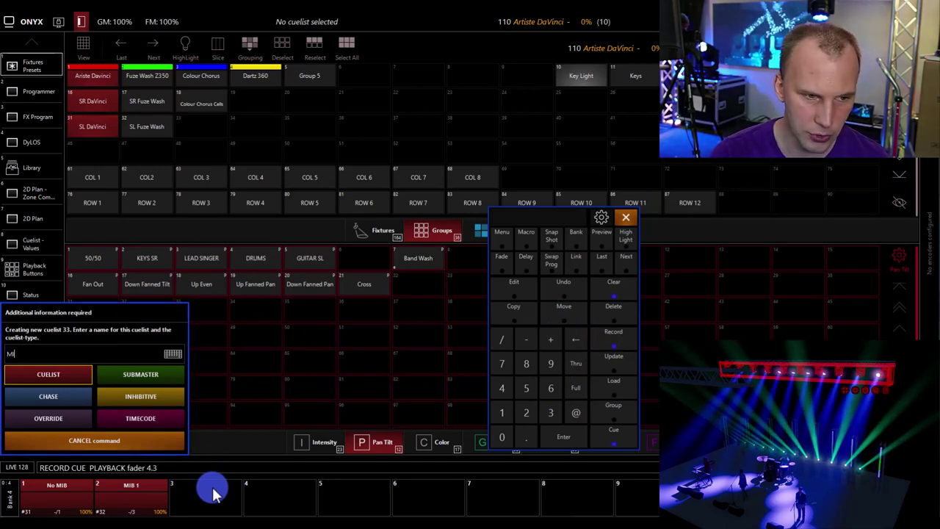
pyautogui.write('B2')
pyautogui.press('Return')
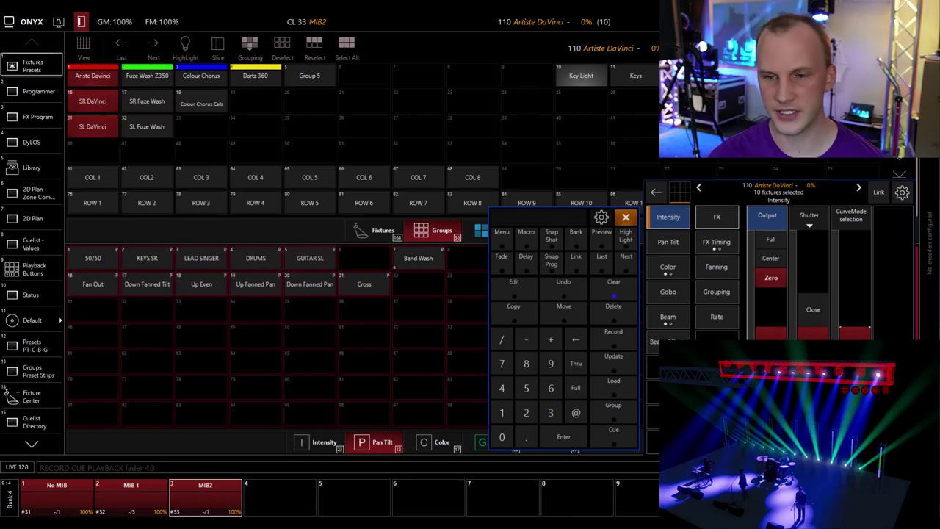
# Give the Artiste DaVinci fixtures full intensity, the MIXED RED color and LEAD SINGER position presets, and adjust their gobo selection
pyautogui.click(771, 239)
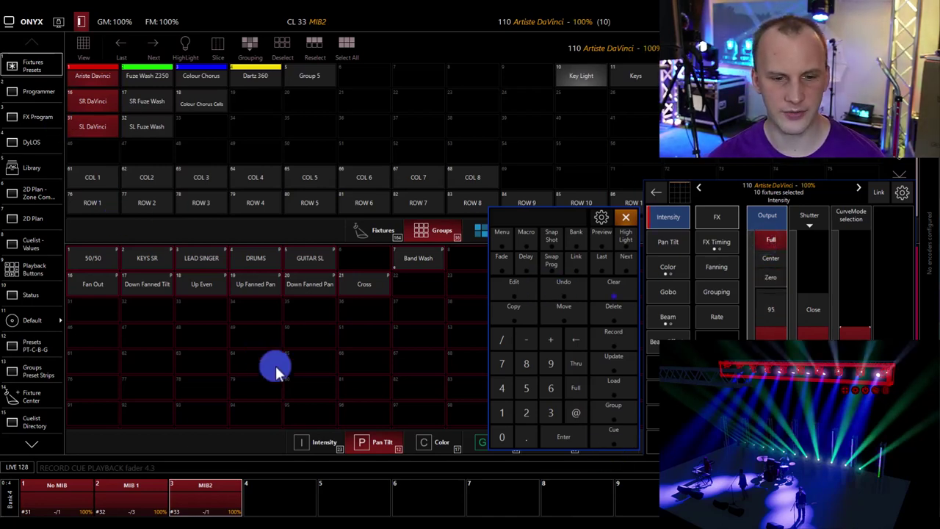
pyautogui.click(432, 441)
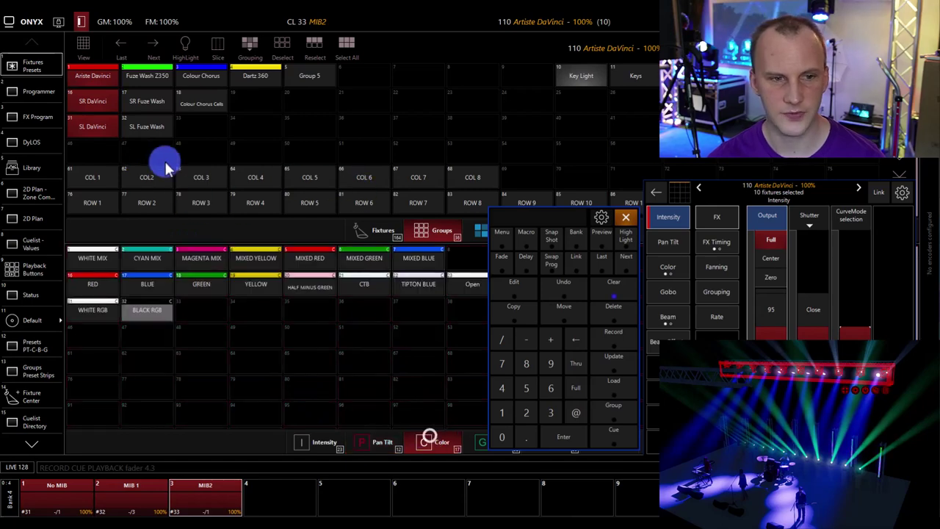
pyautogui.click(325, 262)
pyautogui.click(364, 445)
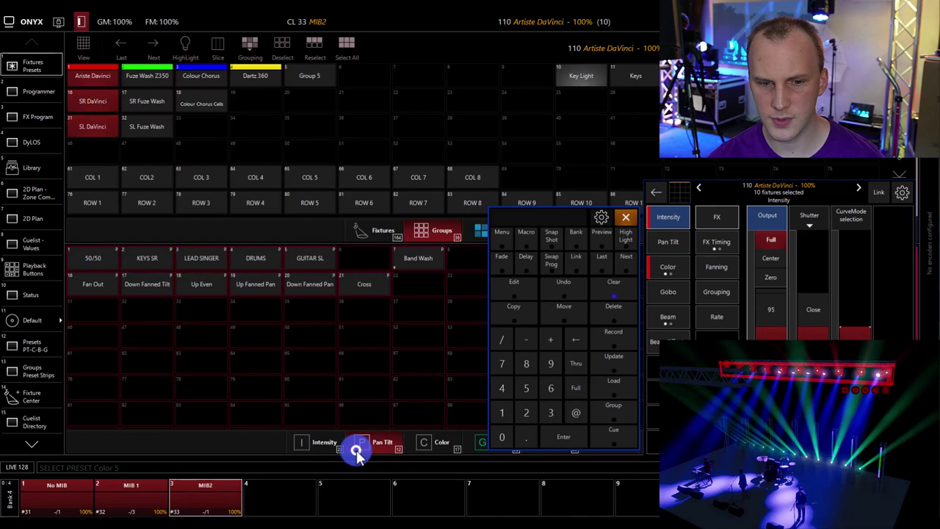
pyautogui.click(198, 259)
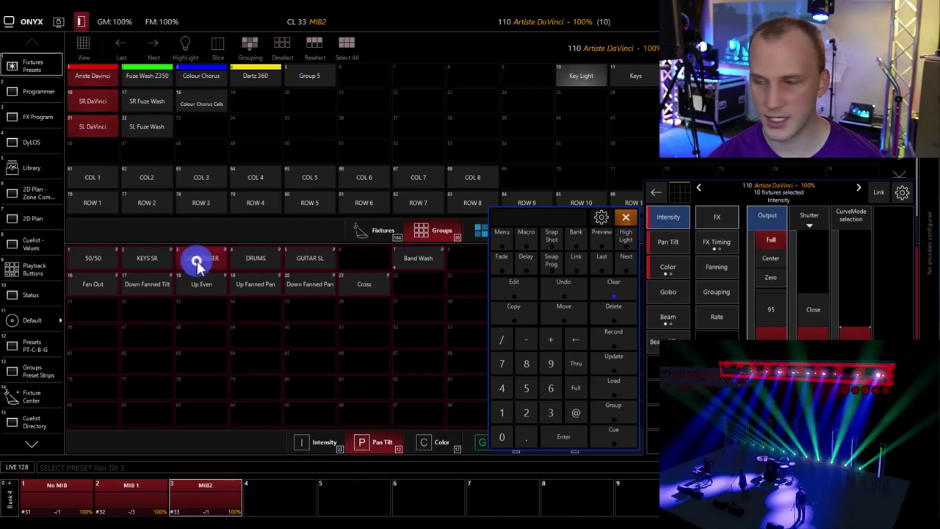
pyautogui.click(661, 292)
pyautogui.moveTo(786, 259); pyautogui.dragTo(775, 314)
# Record the lead singer look as the second cue of the MIB2 cuelist and clear the programmer
pyautogui.click(609, 346)
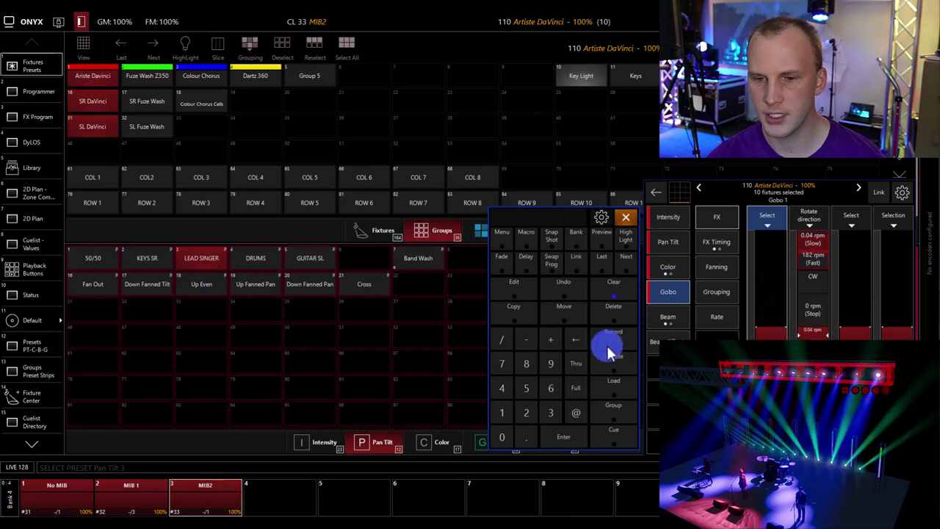
pyautogui.click(216, 494)
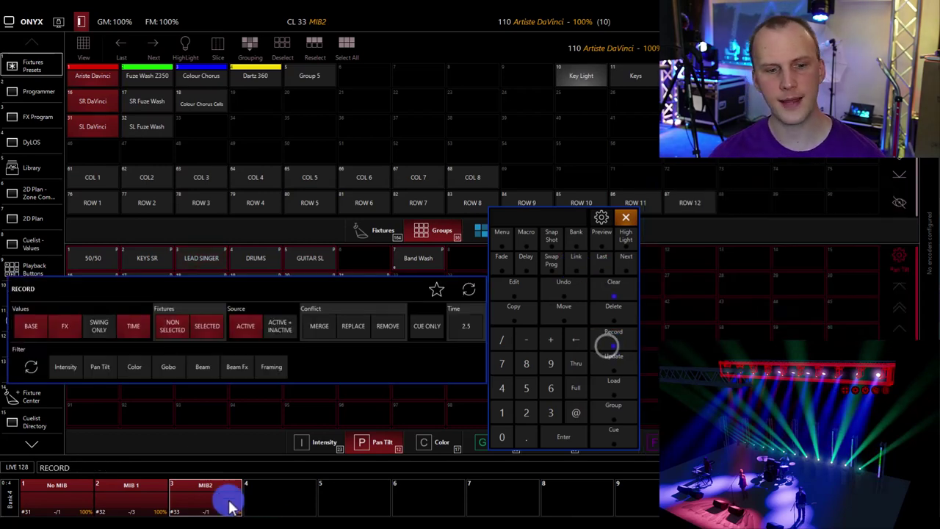
pyautogui.click(597, 285)
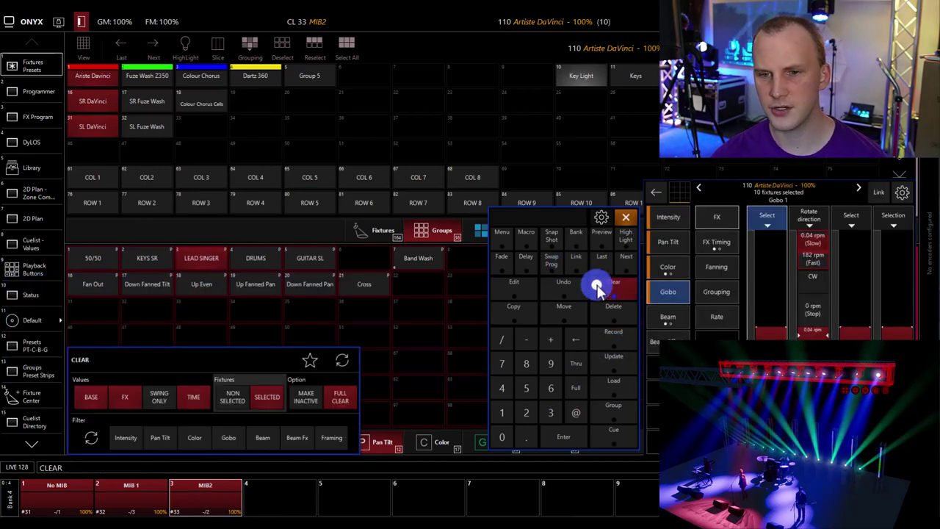
pyautogui.click(597, 285)
# Start the MIB2 cuelist at its first cue
pyautogui.click(184, 494)
pyautogui.click(208, 307)
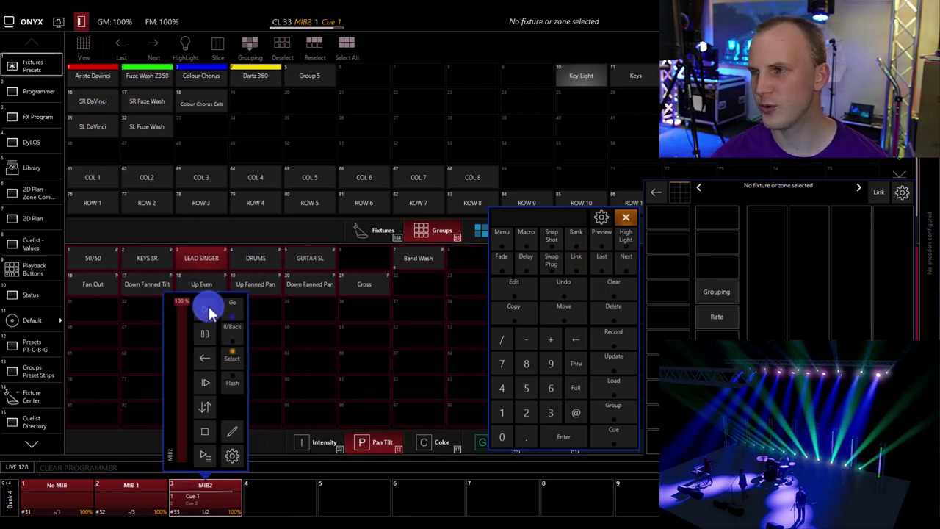
# Advance the MIB2 cuelist to its second cue and set its mark option to MARK per Cuelist
pyautogui.click(208, 309)
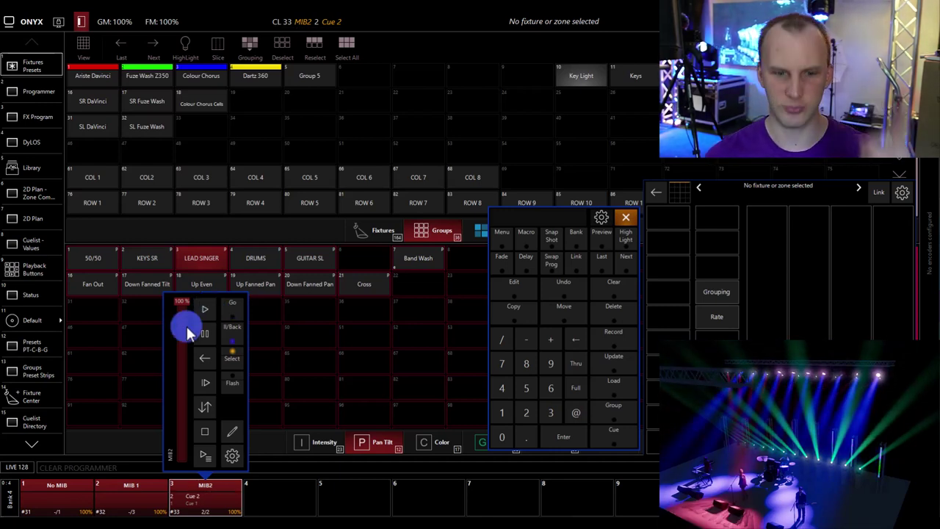
pyautogui.click(238, 463)
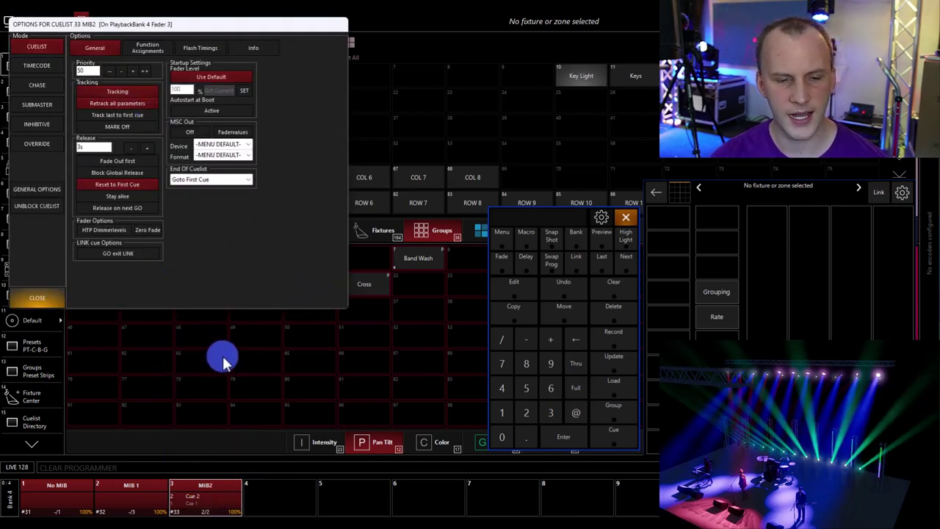
pyautogui.click(91, 127)
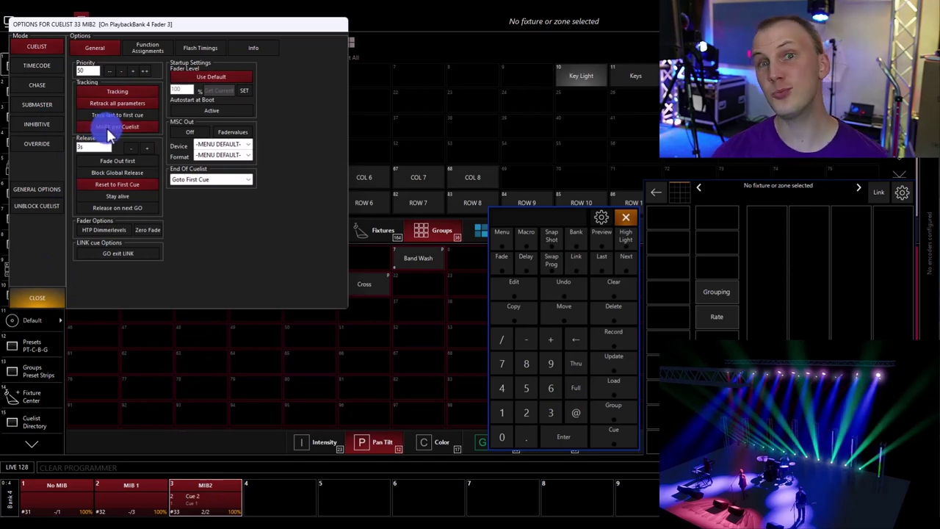
pyautogui.click(107, 130)
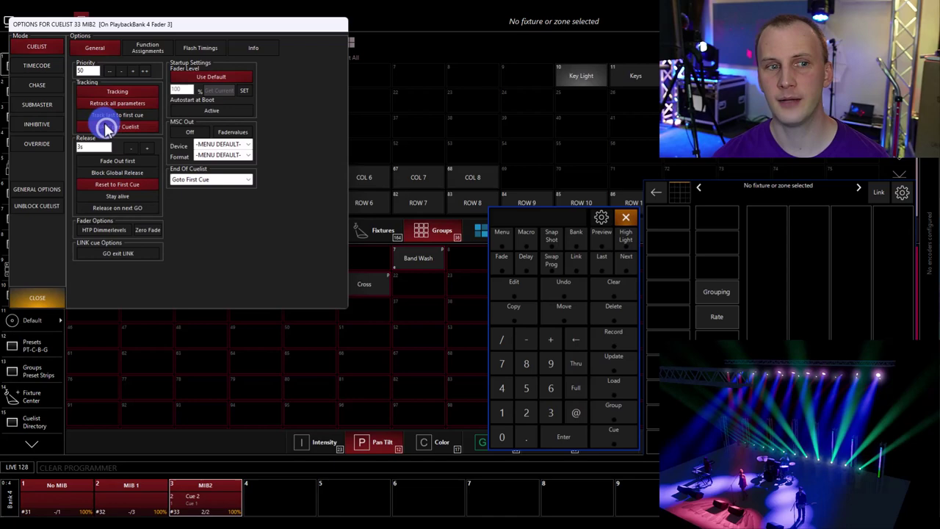
pyautogui.click(88, 184)
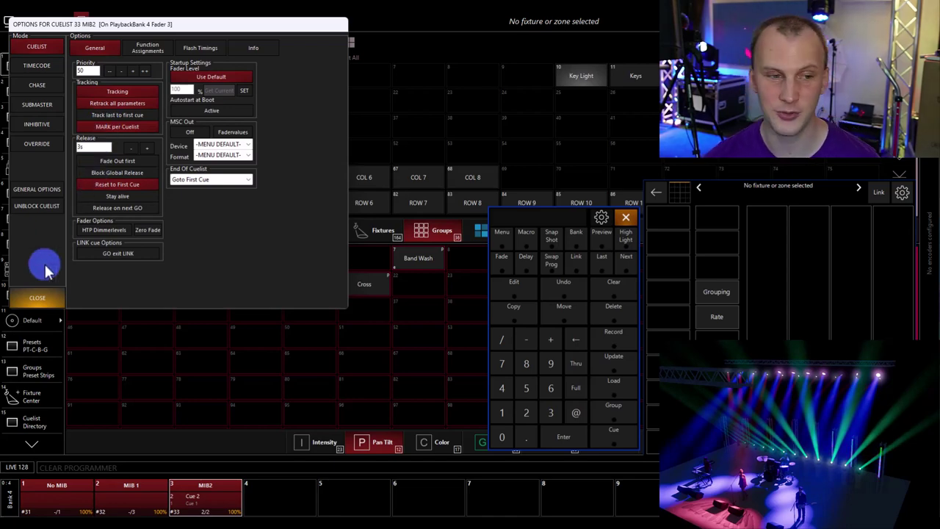
pyautogui.click(32, 300)
# Release the MIB2 cuelist, restart it at its first cue, and select Artiste DaVinci fixture 108 in the stage view
pyautogui.click(176, 488)
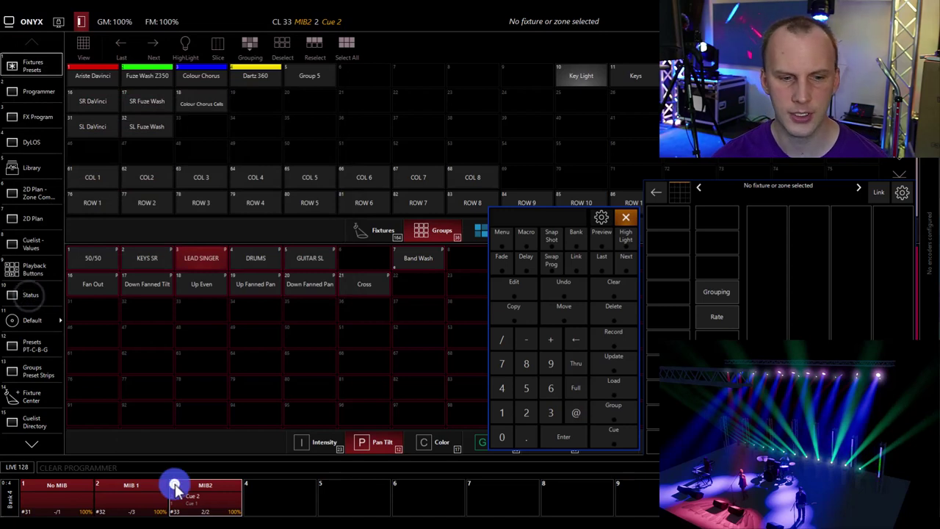
pyautogui.click(205, 426)
pyautogui.click(204, 314)
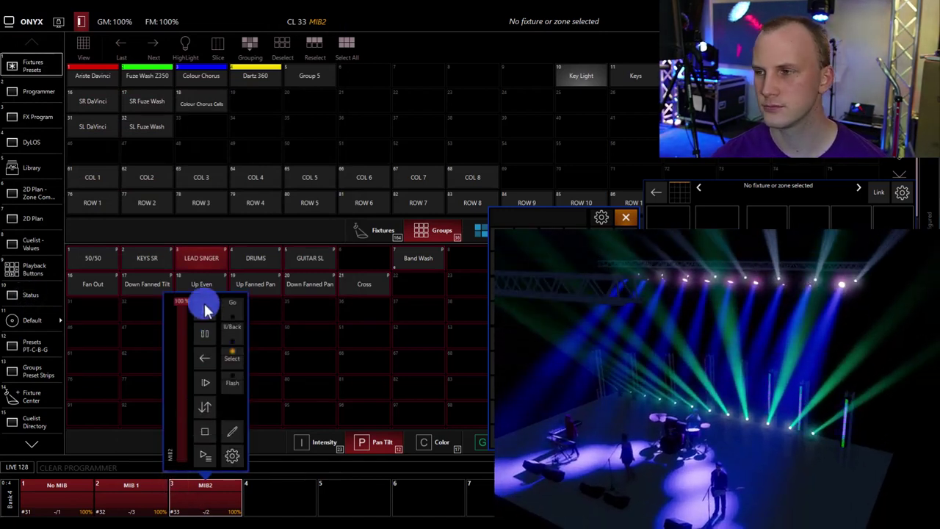
pyautogui.click(205, 309)
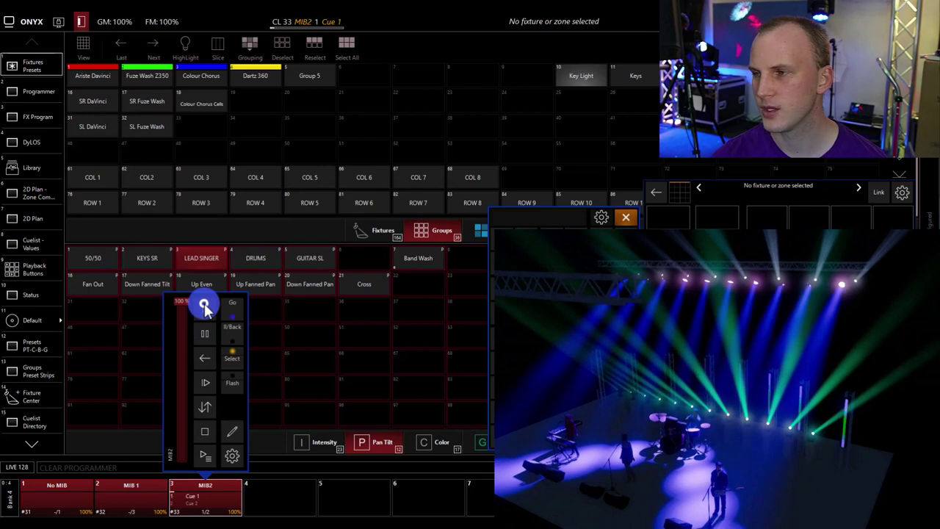
pyautogui.click(783, 285)
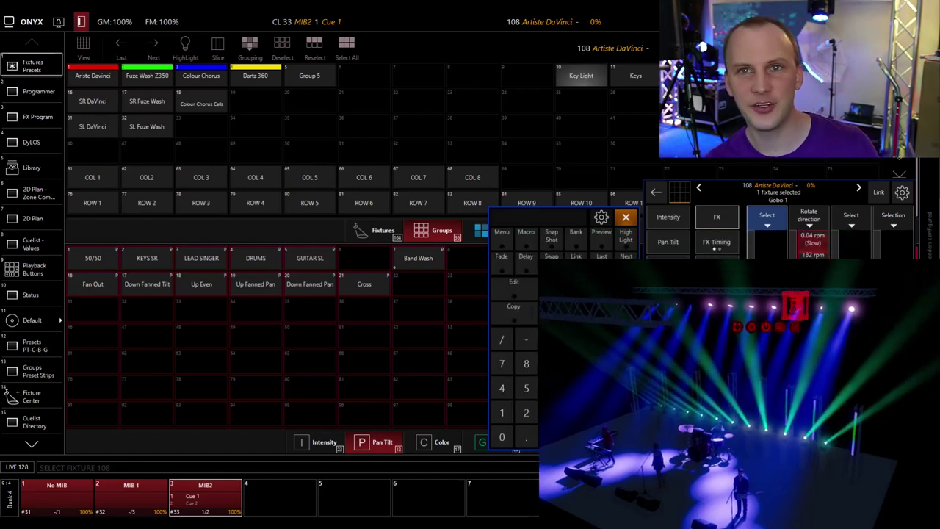
# Examine the global mark cue delay and fade timings in the show's cue settings, and return to the fixture presets
pyautogui.click(10, 21)
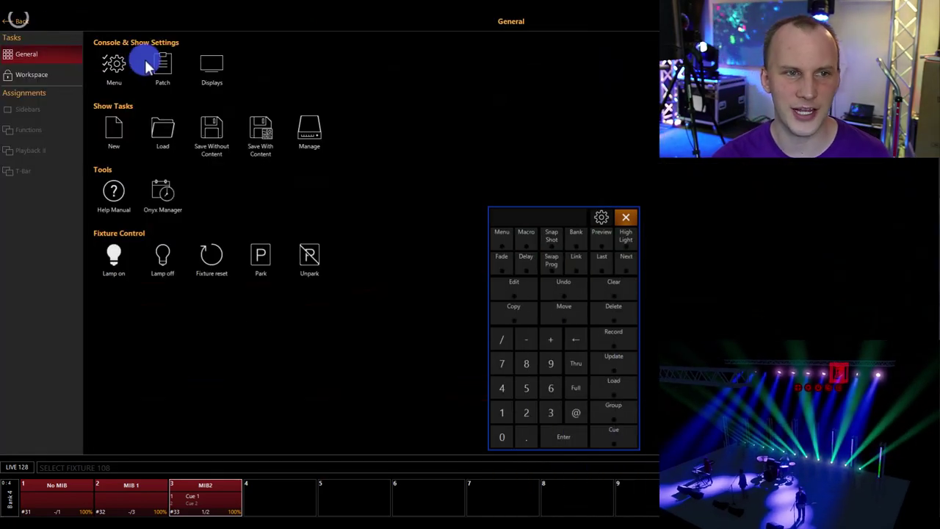
pyautogui.click(116, 70)
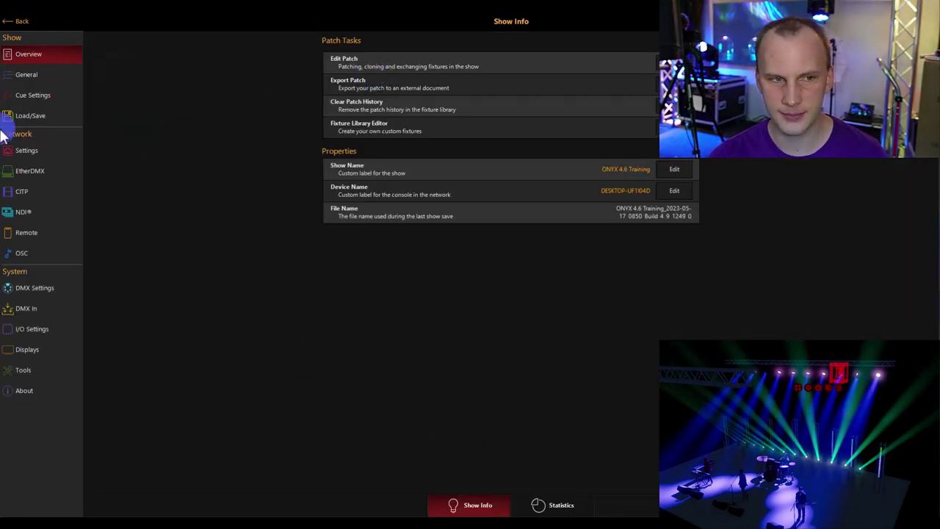
pyautogui.click(32, 74)
pyautogui.click(34, 96)
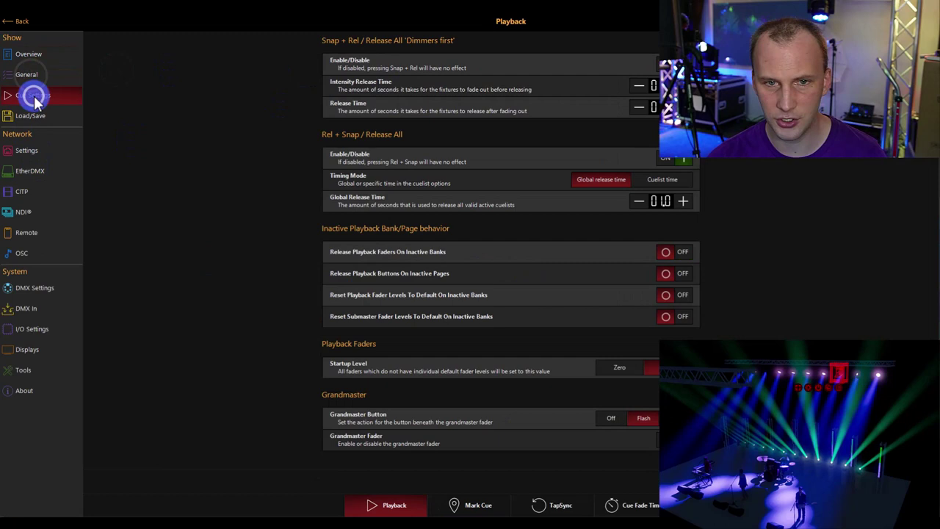
pyautogui.click(258, 214)
pyautogui.click(483, 510)
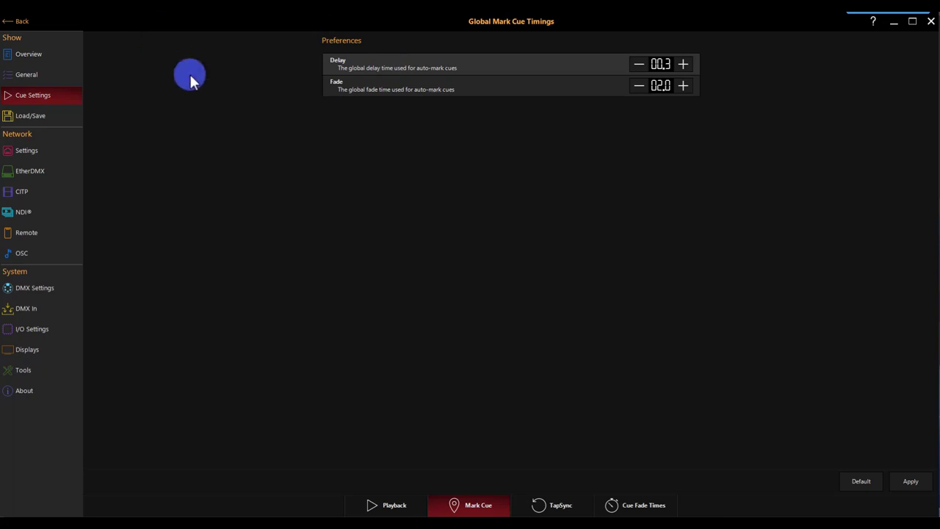
pyautogui.click(29, 20)
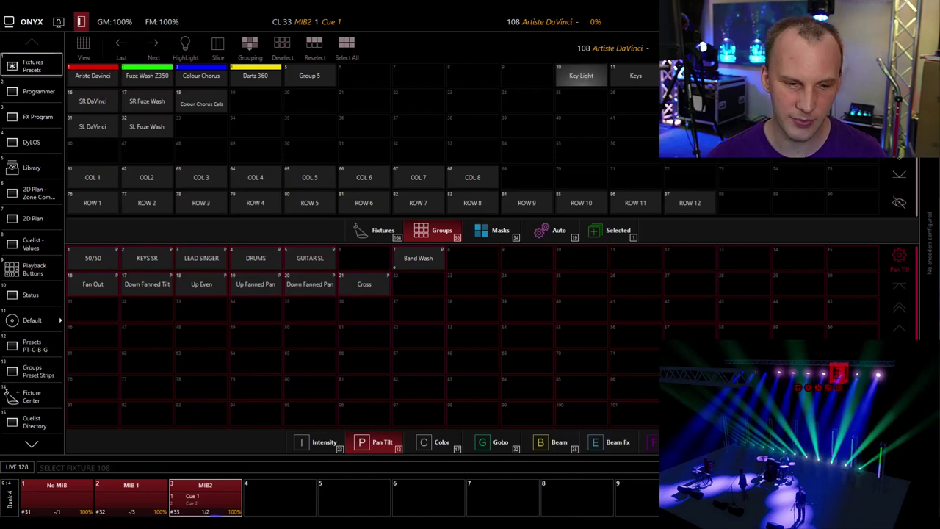
# Release the MIB2 cuelist and toggle the mark on its Cue 1 in the cuelist values view
pyautogui.click(200, 495)
pyautogui.click(319, 510)
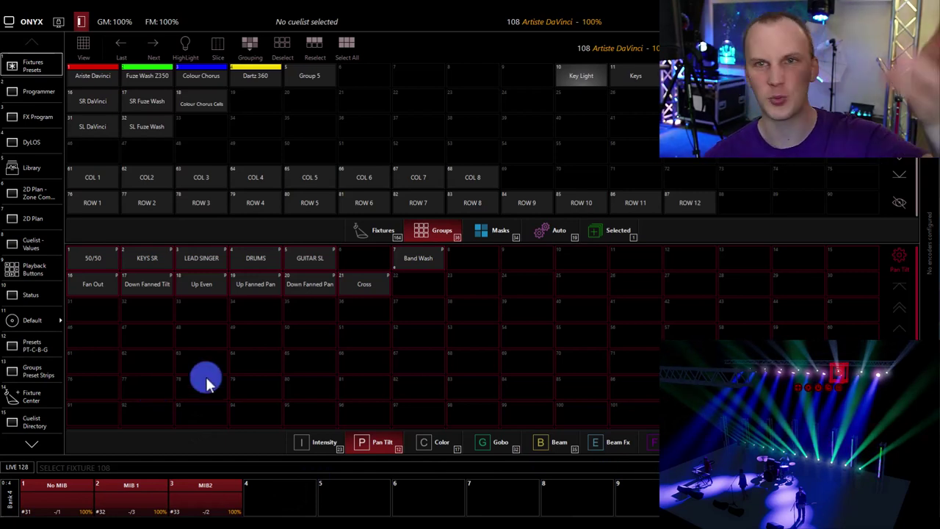
pyautogui.click(31, 243)
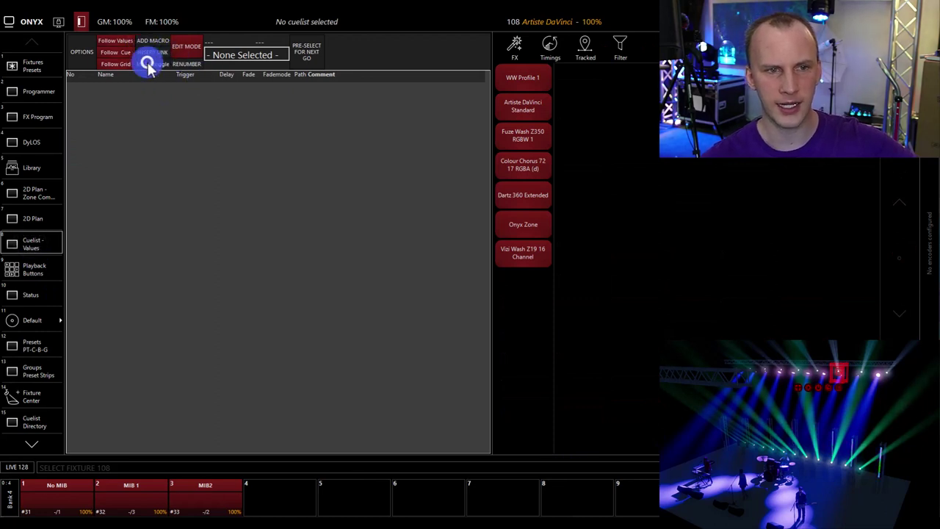
pyautogui.click(213, 492)
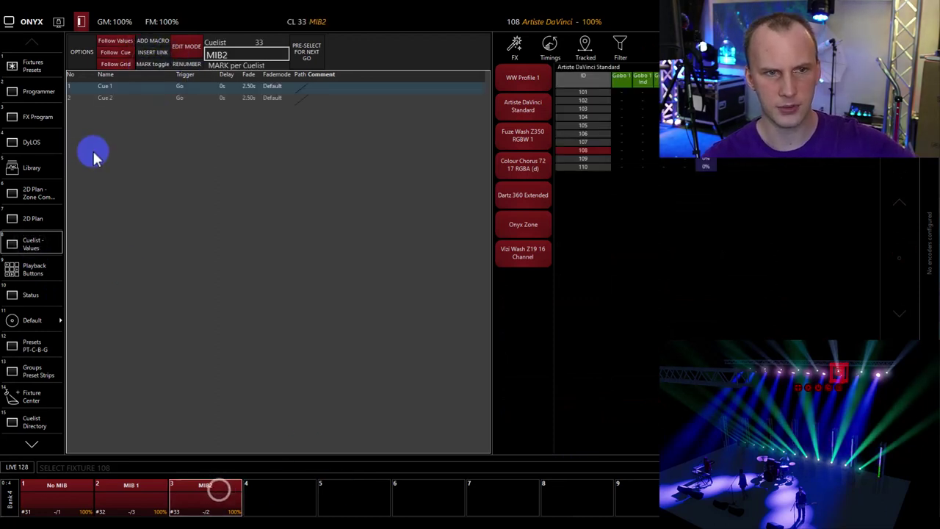
pyautogui.click(95, 88)
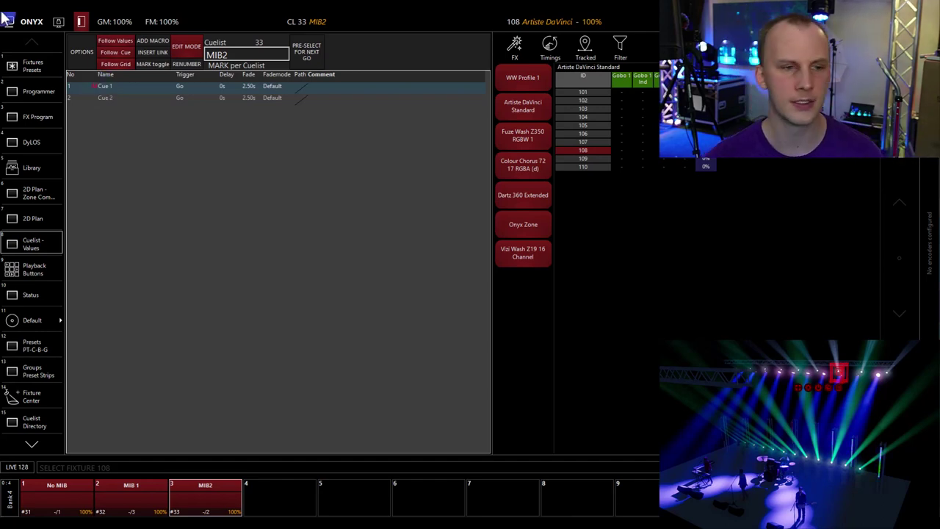
pyautogui.click(59, 202)
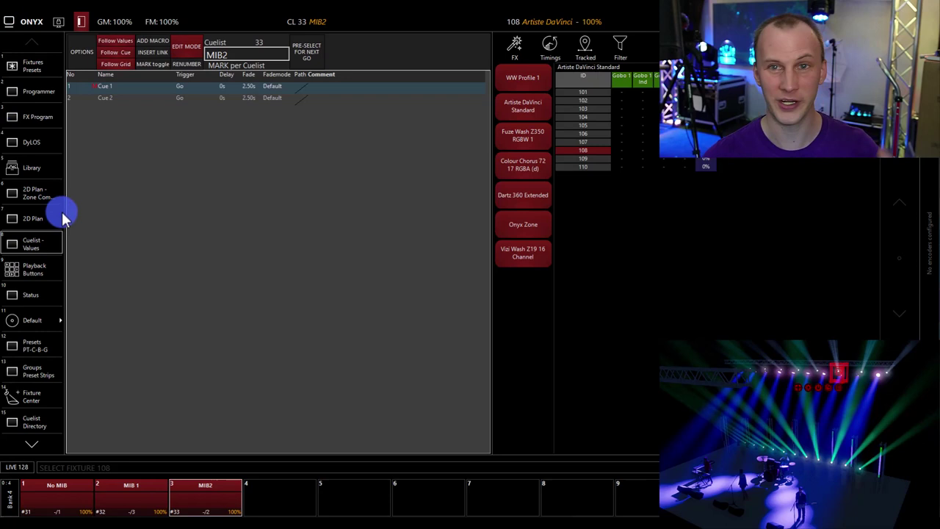
# Select the Artiste DaVinci group and give it full intensity and the LEAD SINGER position preset
pyautogui.click(32, 64)
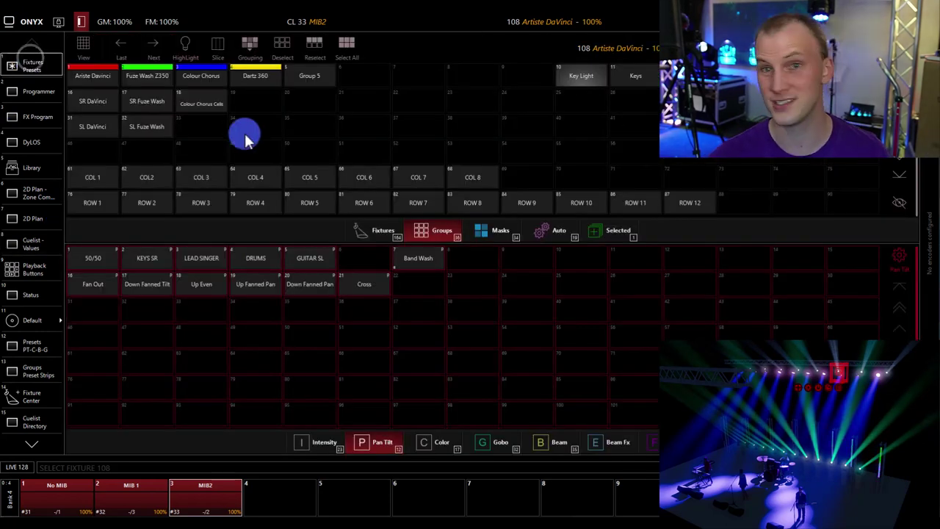
pyautogui.click(595, 192)
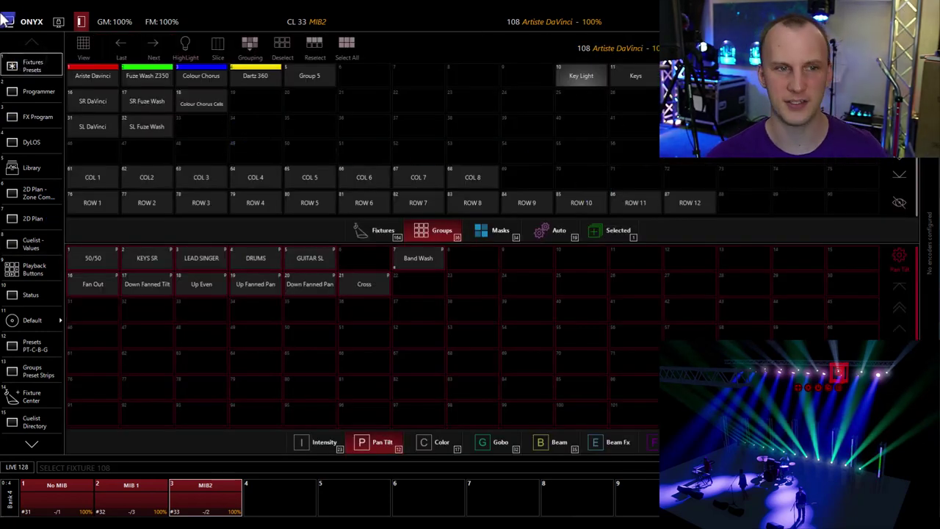
pyautogui.click(66, 76)
pyautogui.click(208, 102)
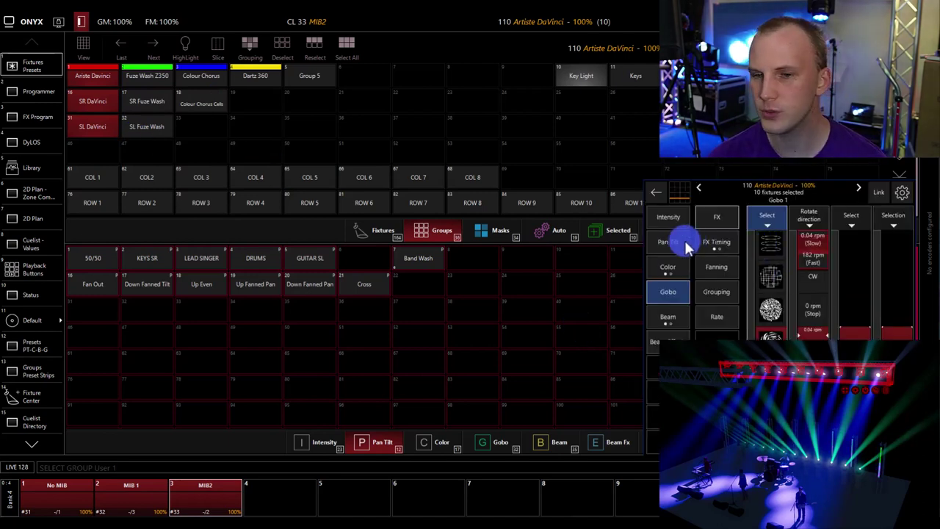
pyautogui.click(667, 242)
pyautogui.click(668, 217)
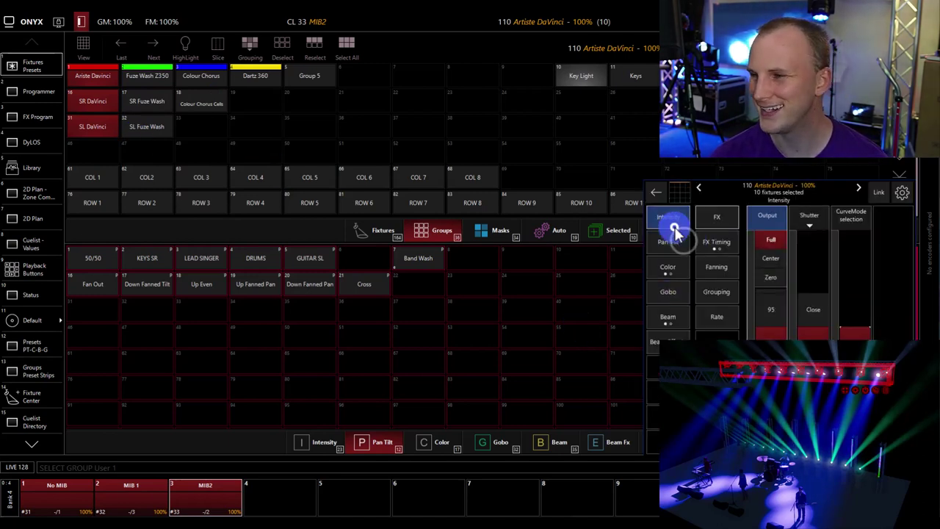
pyautogui.click(770, 242)
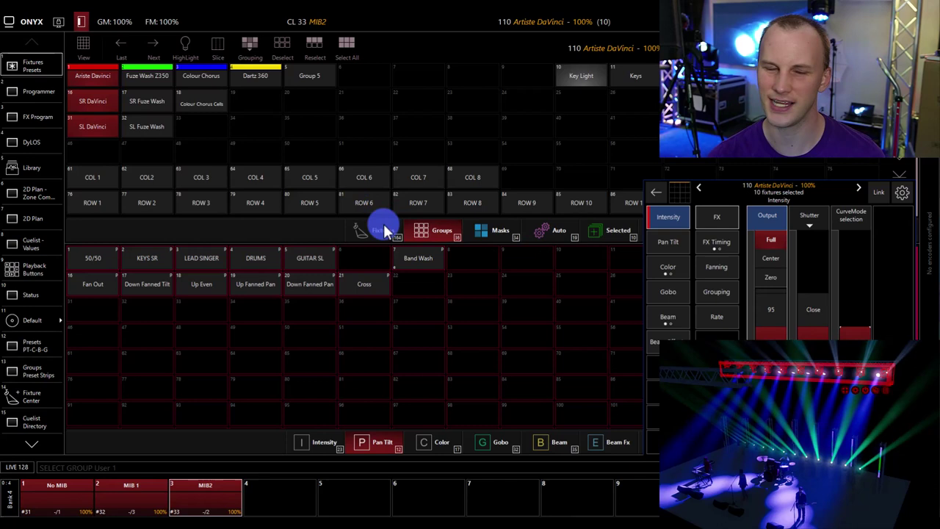
pyautogui.click(220, 263)
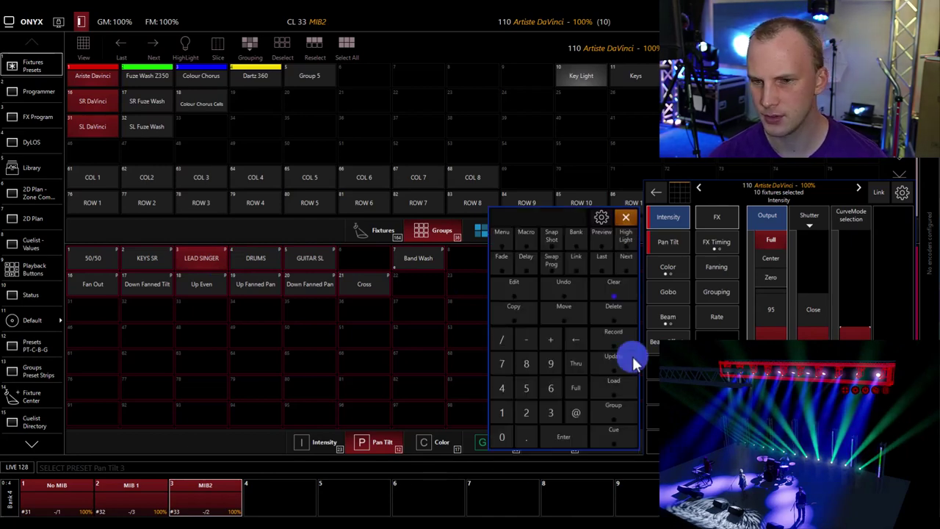
# Record the look as a new cuelist named Millionaire on playback 4 of Bank 4
pyautogui.click(615, 332)
pyautogui.click(271, 491)
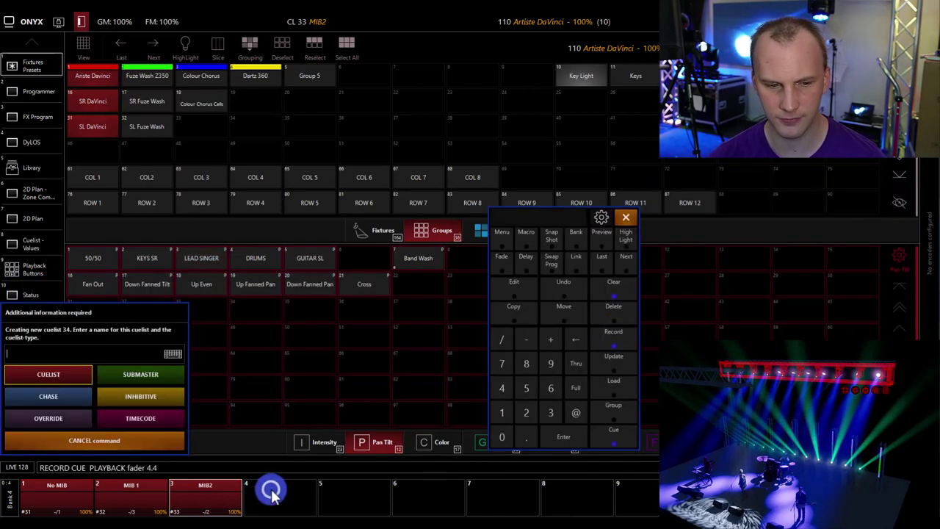
pyautogui.write('MIllionaire')
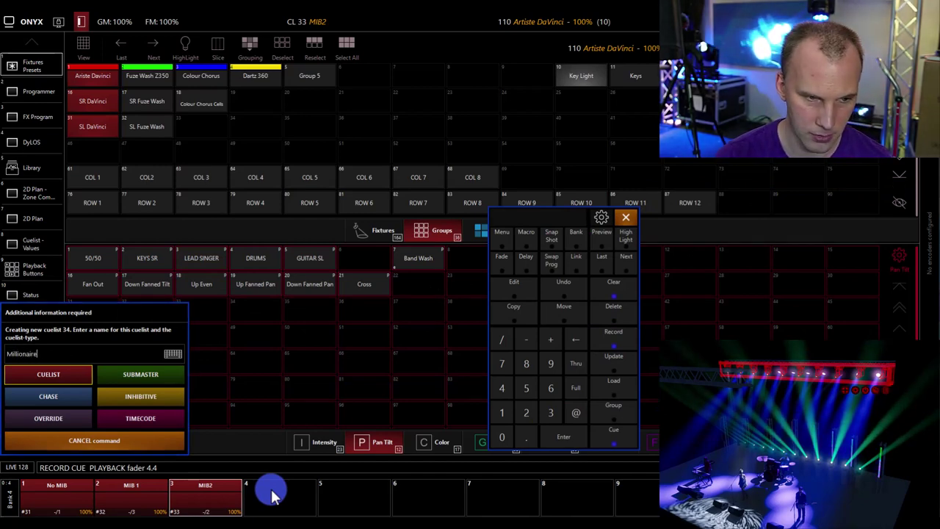
pyautogui.press('Return')
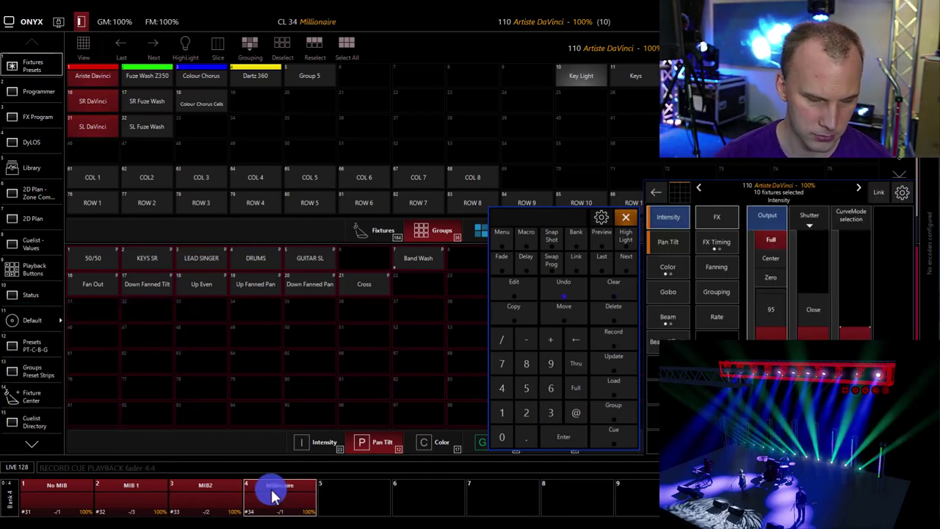
# Set the Artiste DaVinci fixtures to zero intensity, record it as the second cue of Millionaire, and clear the programmer
pyautogui.click(576, 412)
pyautogui.click(503, 439)
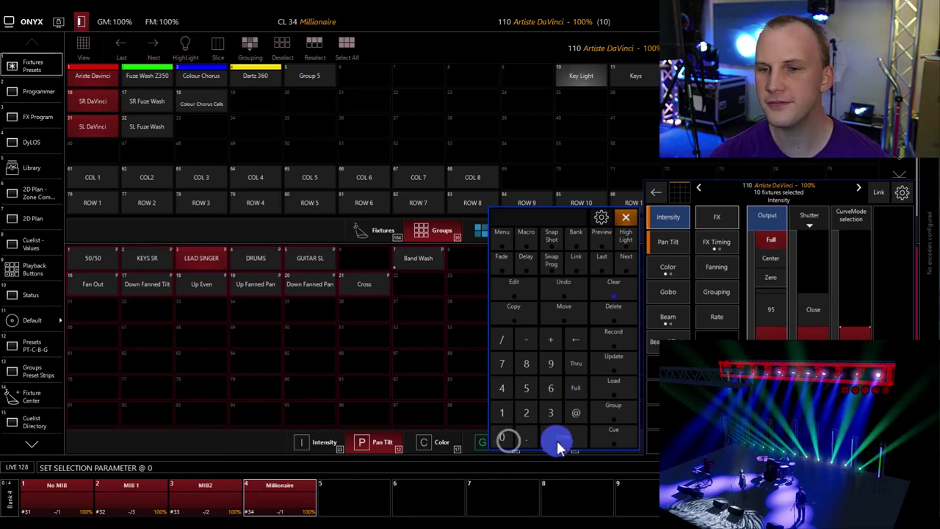
pyautogui.click(557, 440)
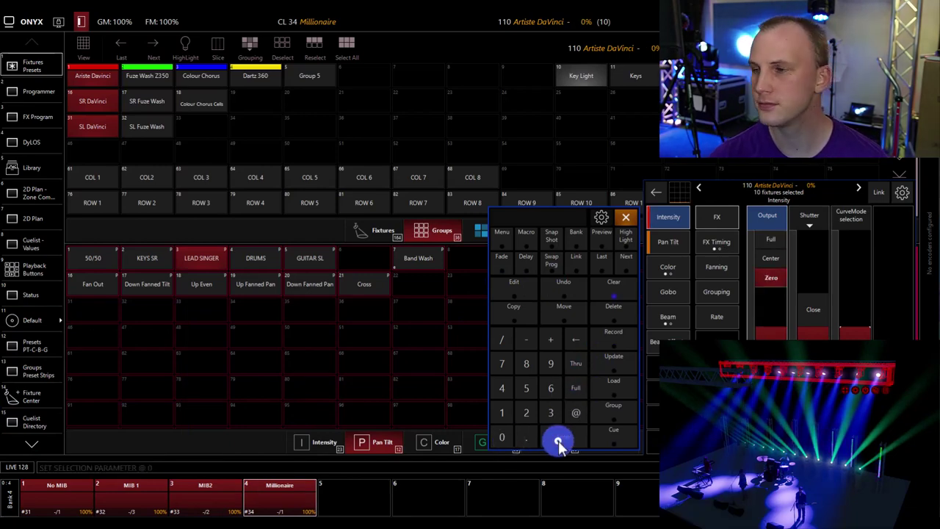
pyautogui.click(617, 336)
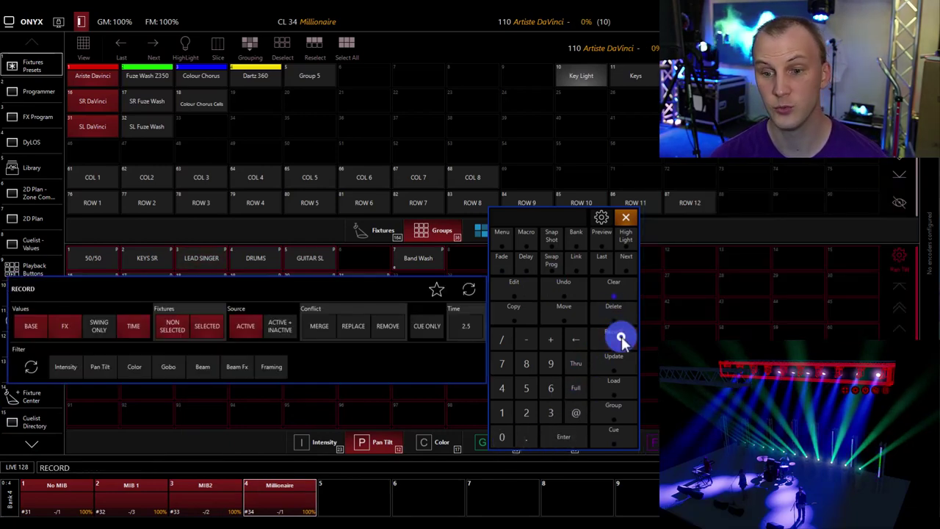
pyautogui.click(309, 499)
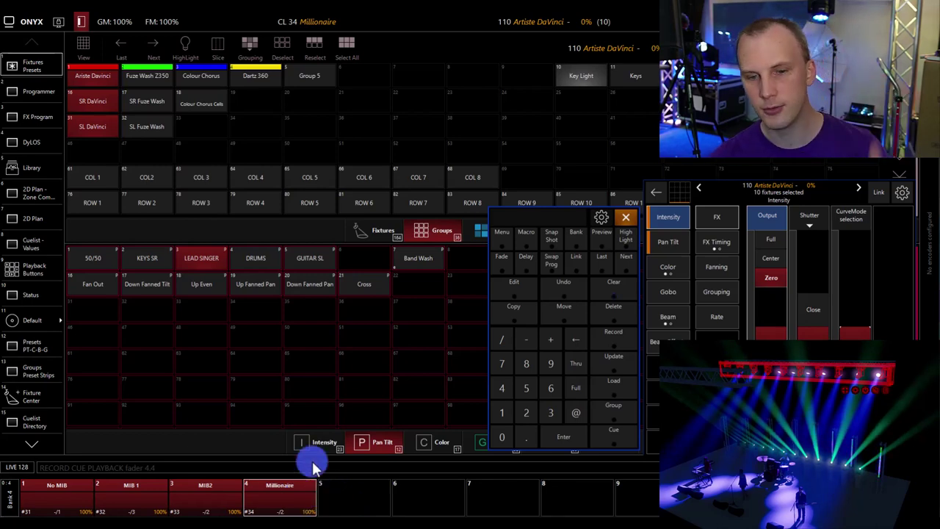
pyautogui.click(619, 288)
pyautogui.click(621, 297)
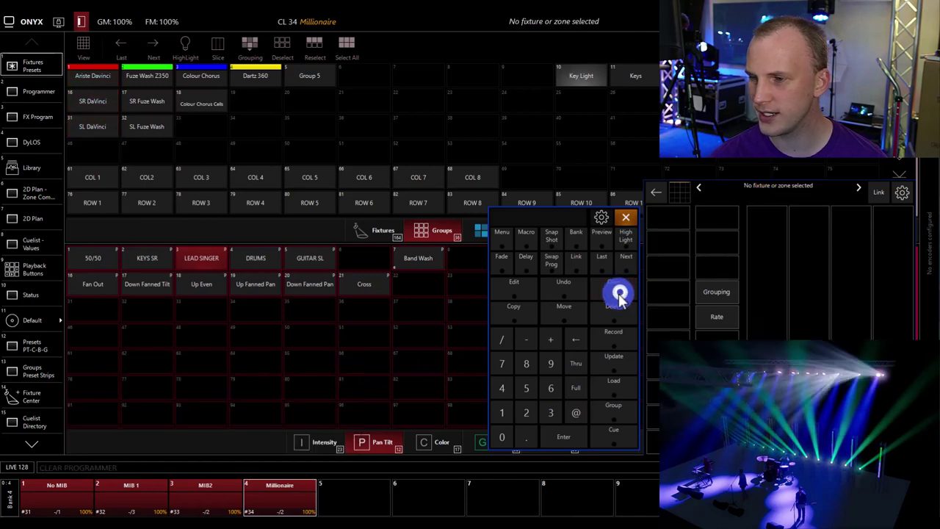
# Play the Millionaire cuelist through to its second cue and release it
pyautogui.click(274, 504)
pyautogui.click(285, 307)
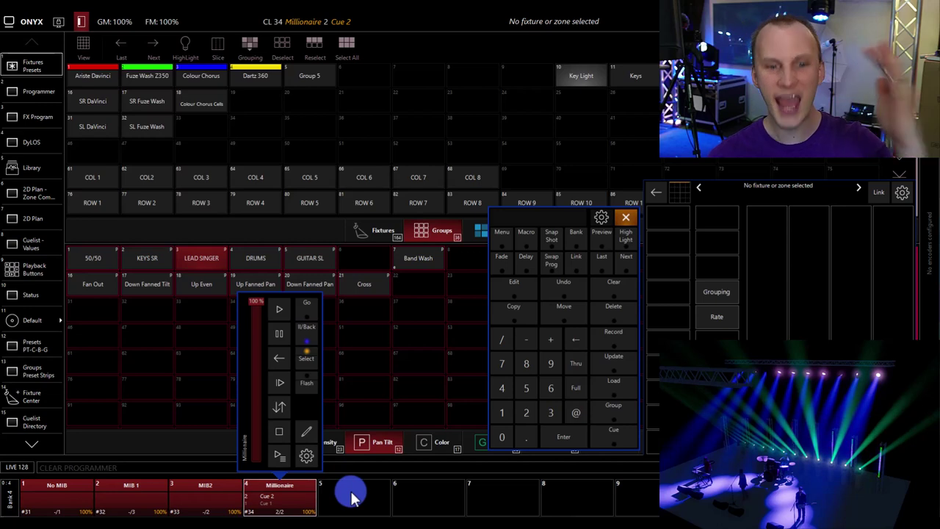
pyautogui.click(283, 432)
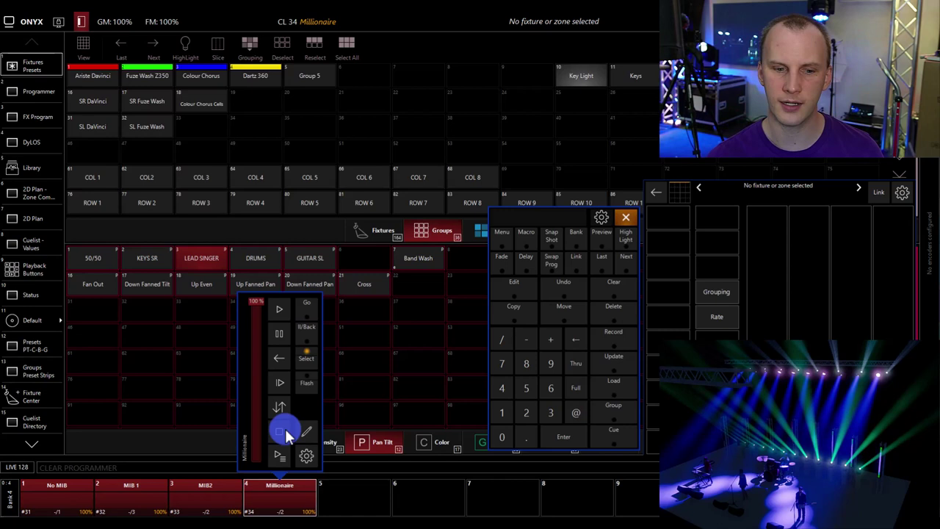
# Select the Artiste DaVinci group and load its Pan Tilt values into the programmer
pyautogui.click(272, 498)
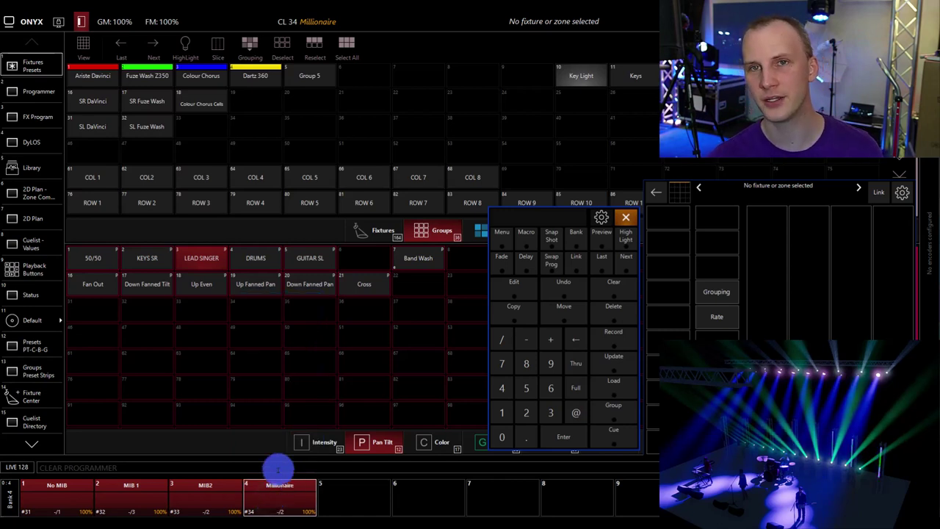
pyautogui.click(90, 73)
pyautogui.click(666, 244)
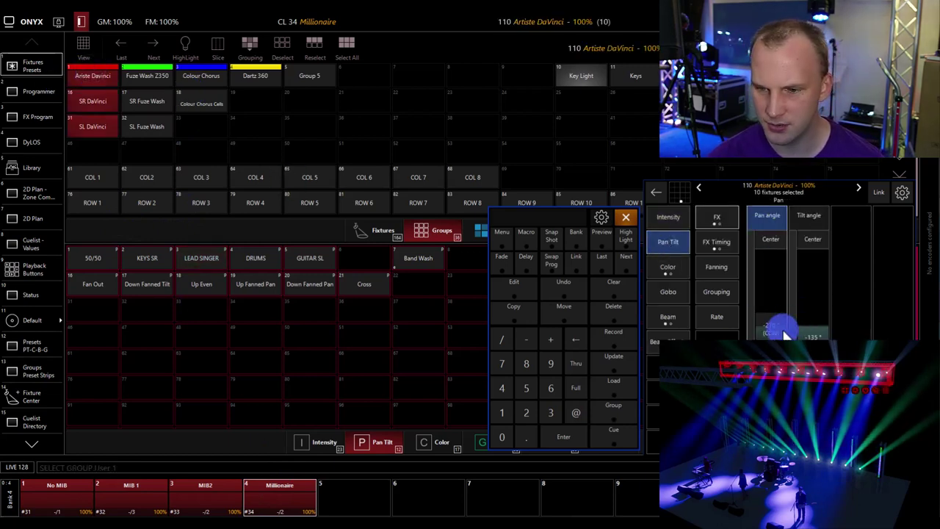
pyautogui.rightClick(672, 245)
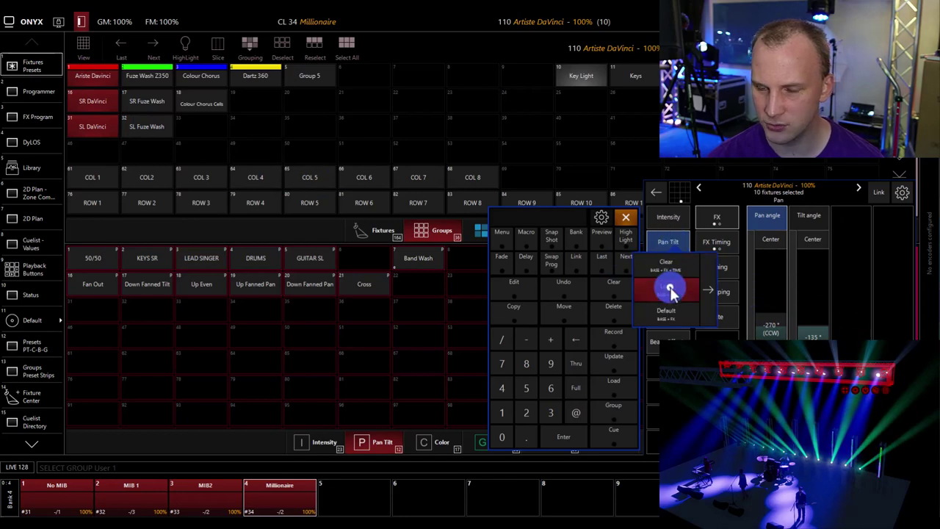
pyautogui.click(670, 292)
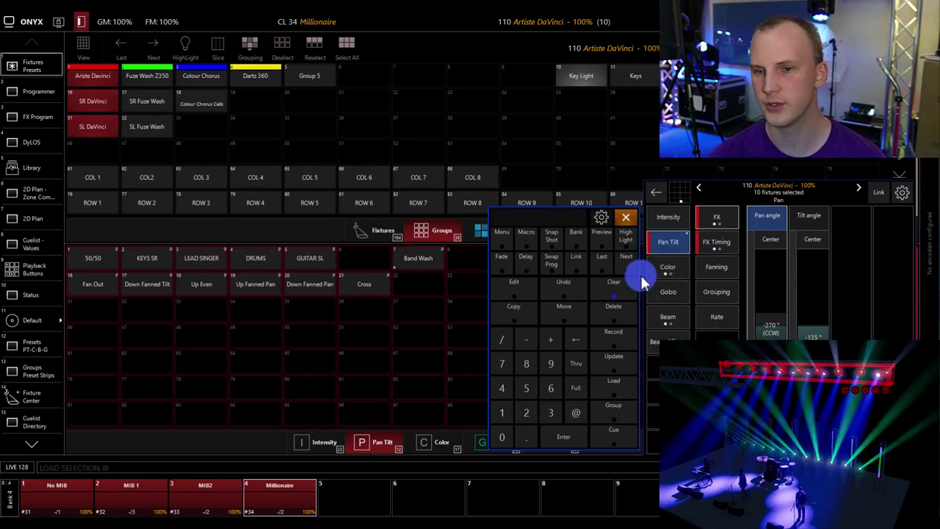
# Record the loaded pan and tilt as the third cue of Millionaire and clear the programmer
pyautogui.click(613, 340)
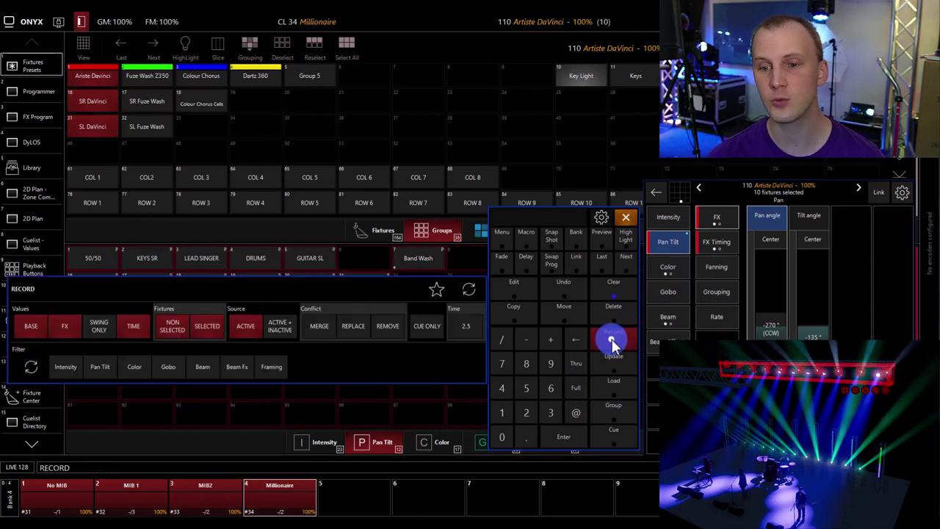
pyautogui.click(285, 498)
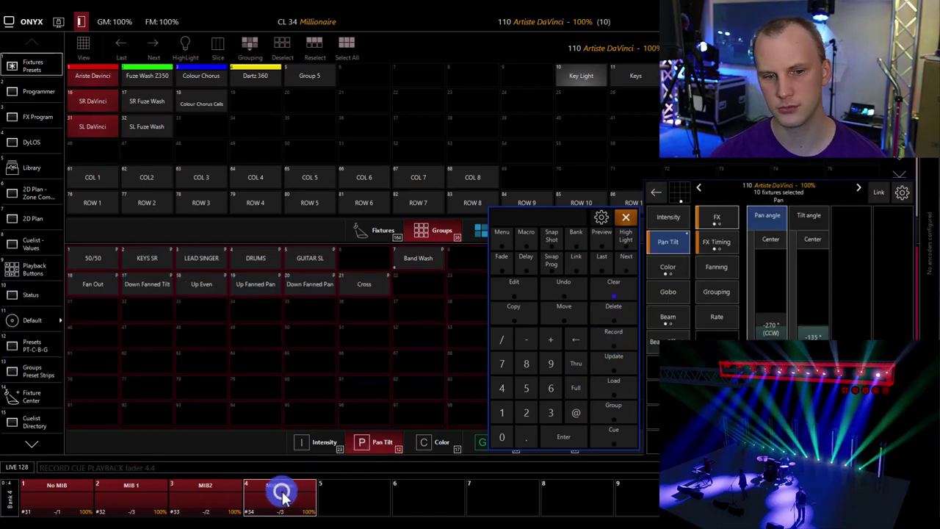
pyautogui.click(600, 292)
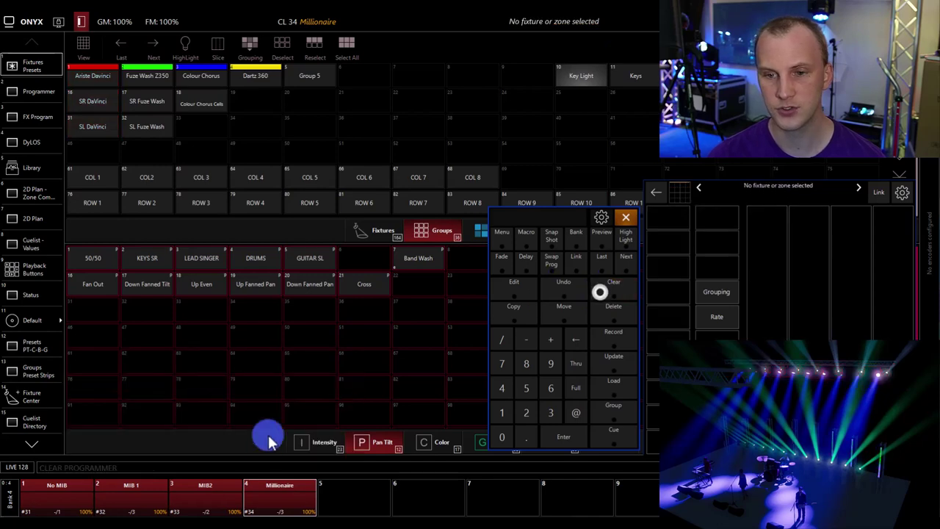
# Play the Millionaire cuelist through to its third cue, select Artiste DaVinci fixture 108 in the 3D view, and release the cuelist
pyautogui.click(288, 487)
pyautogui.click(275, 317)
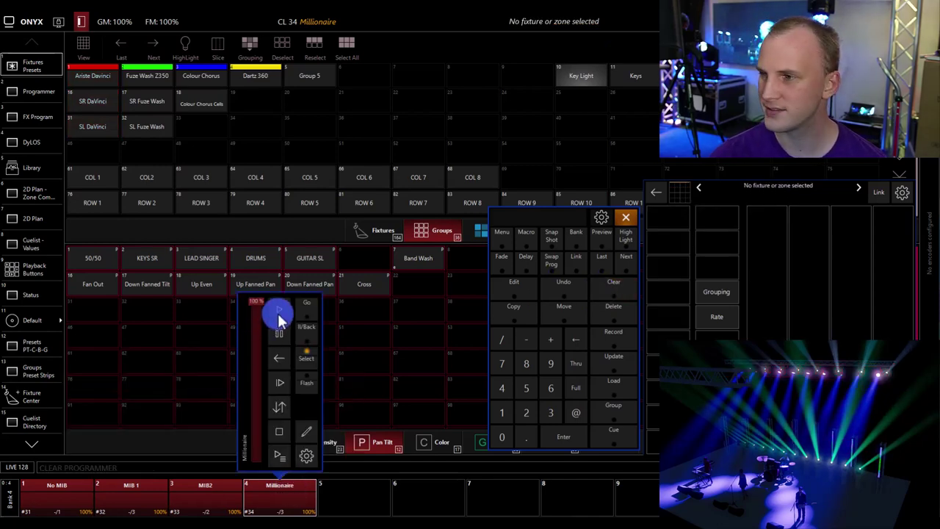
pyautogui.click(278, 321)
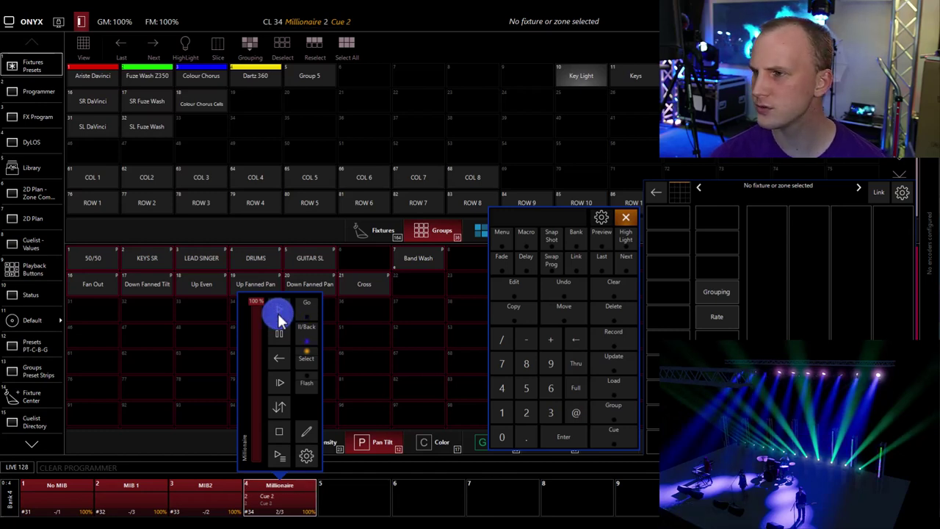
pyautogui.click(838, 371)
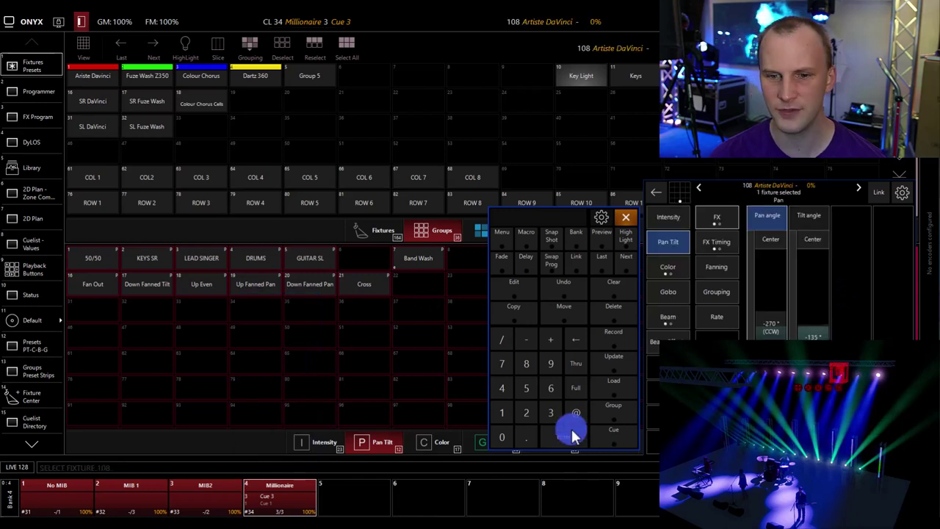
pyautogui.click(300, 491)
pyautogui.click(279, 431)
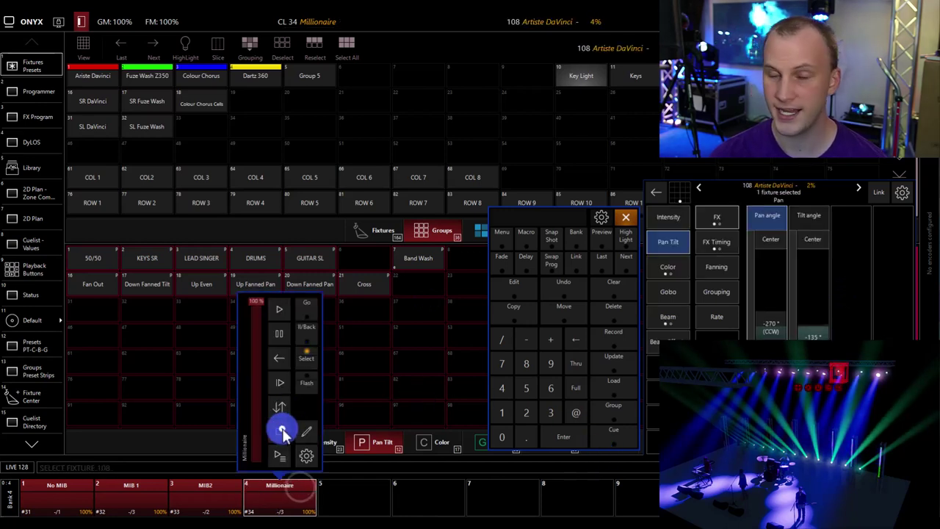
# Reselect the Millionaire cuelist, play only its first cue, and release it
pyautogui.click(450, 499)
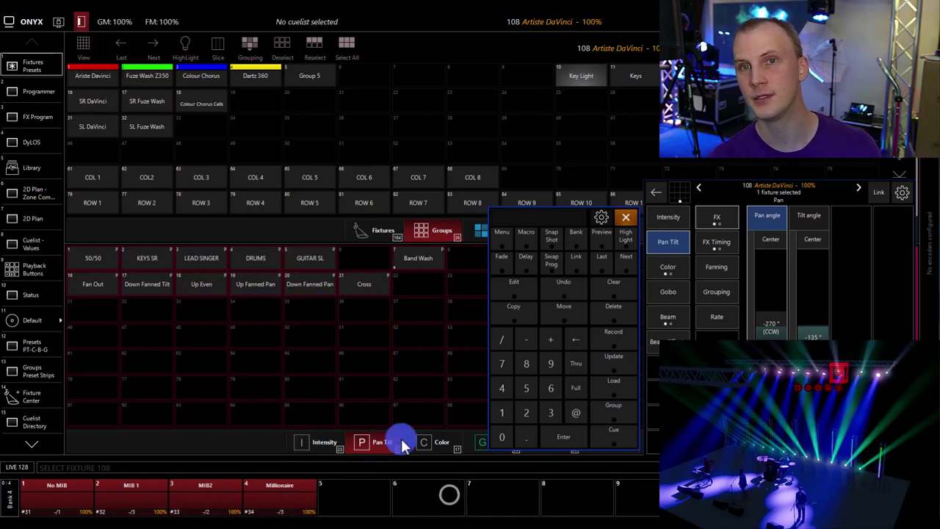
pyautogui.click(290, 507)
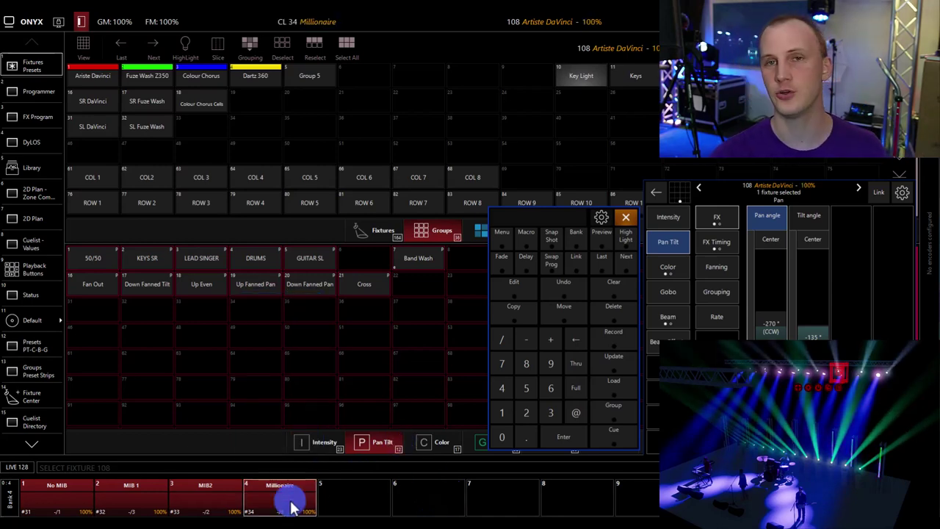
pyautogui.click(290, 506)
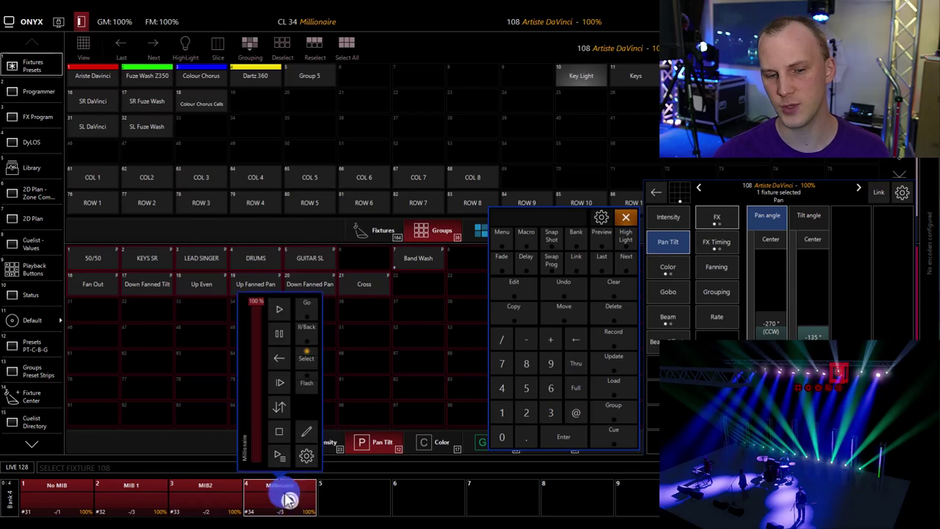
pyautogui.click(279, 316)
pyautogui.click(288, 329)
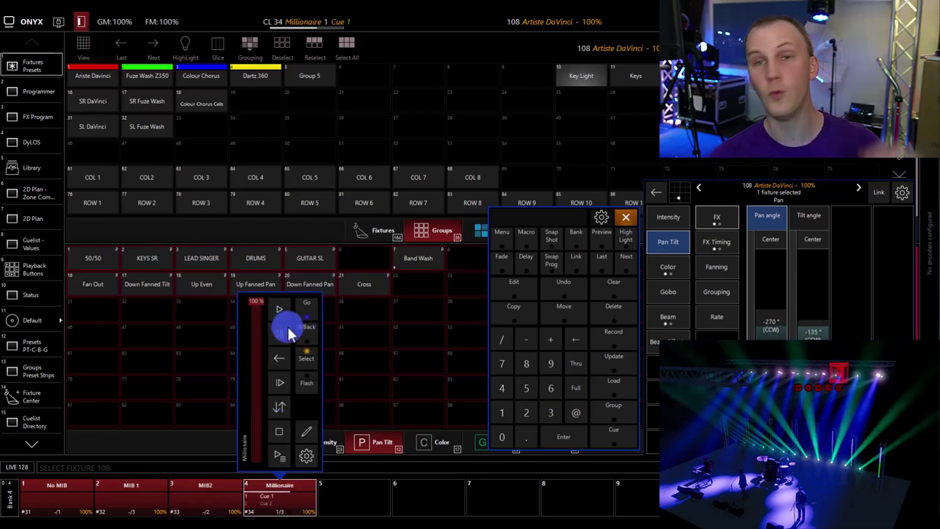
pyautogui.click(273, 433)
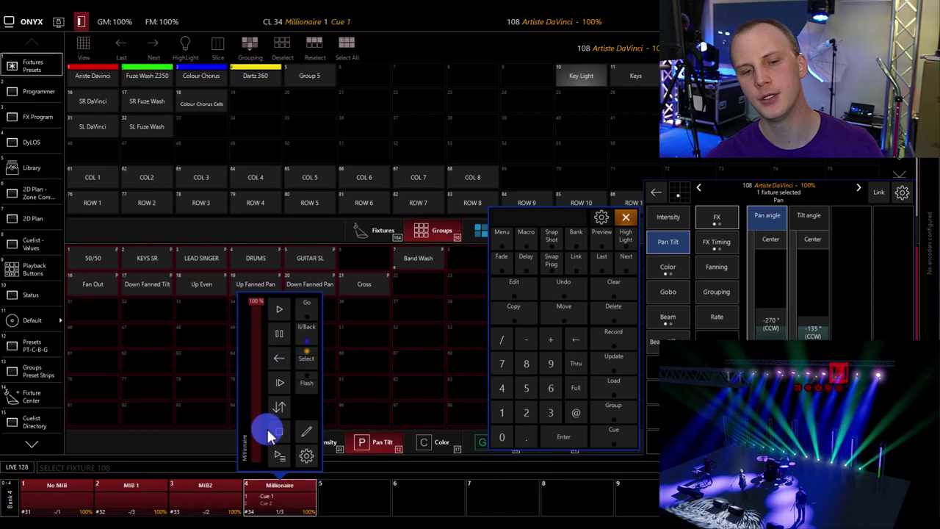
pyautogui.click(315, 494)
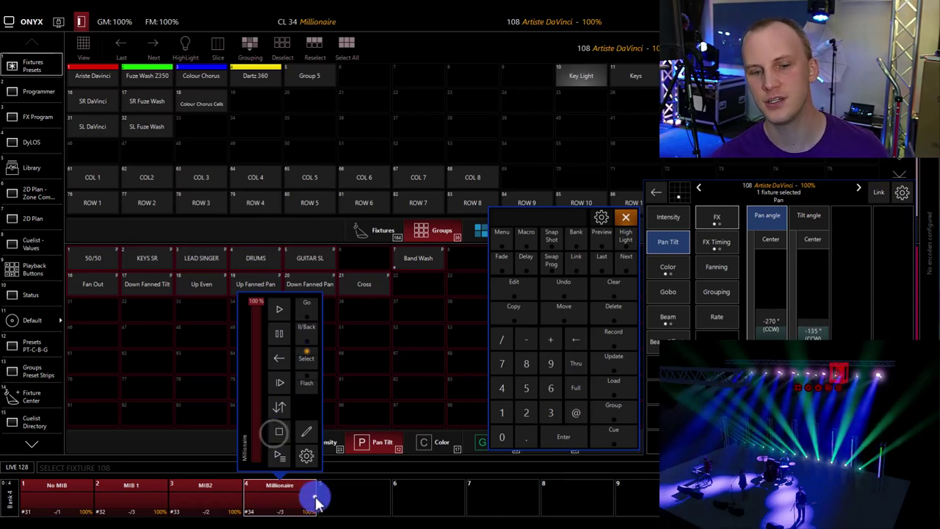